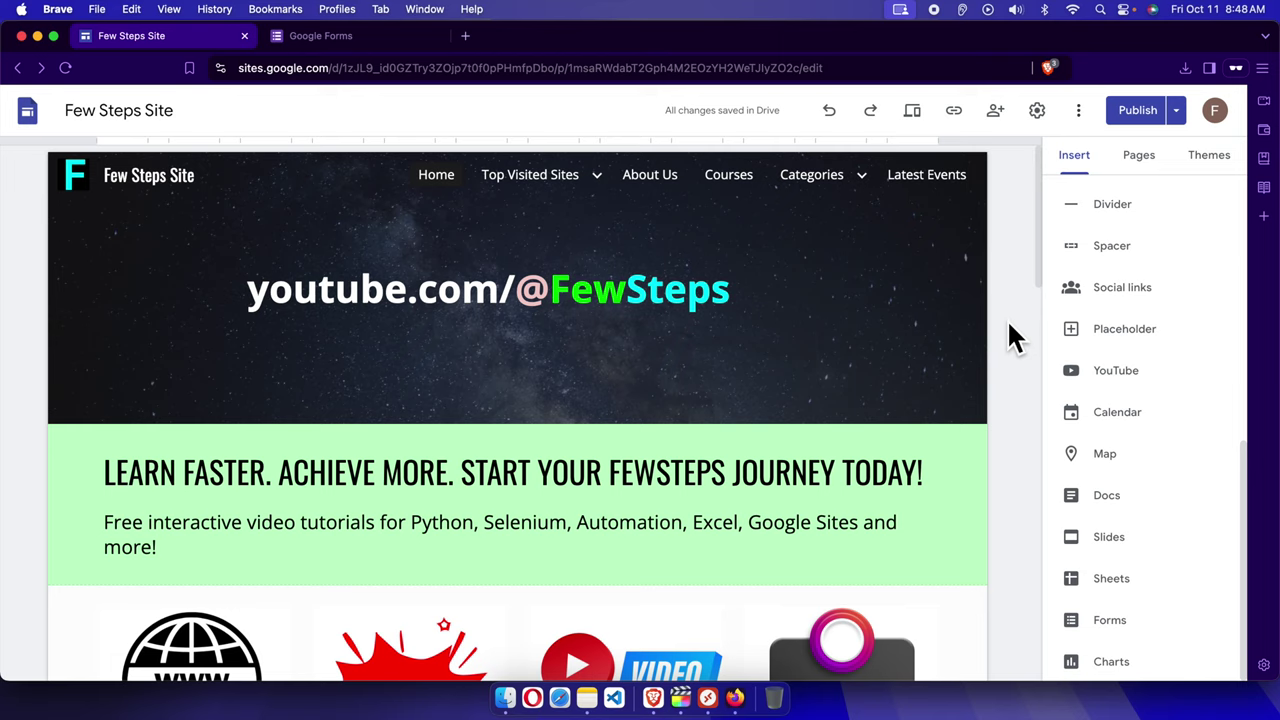
# Step: Add a new page named 'Contact Us' to the Few Steps Site
pyautogui.click(1143, 163)
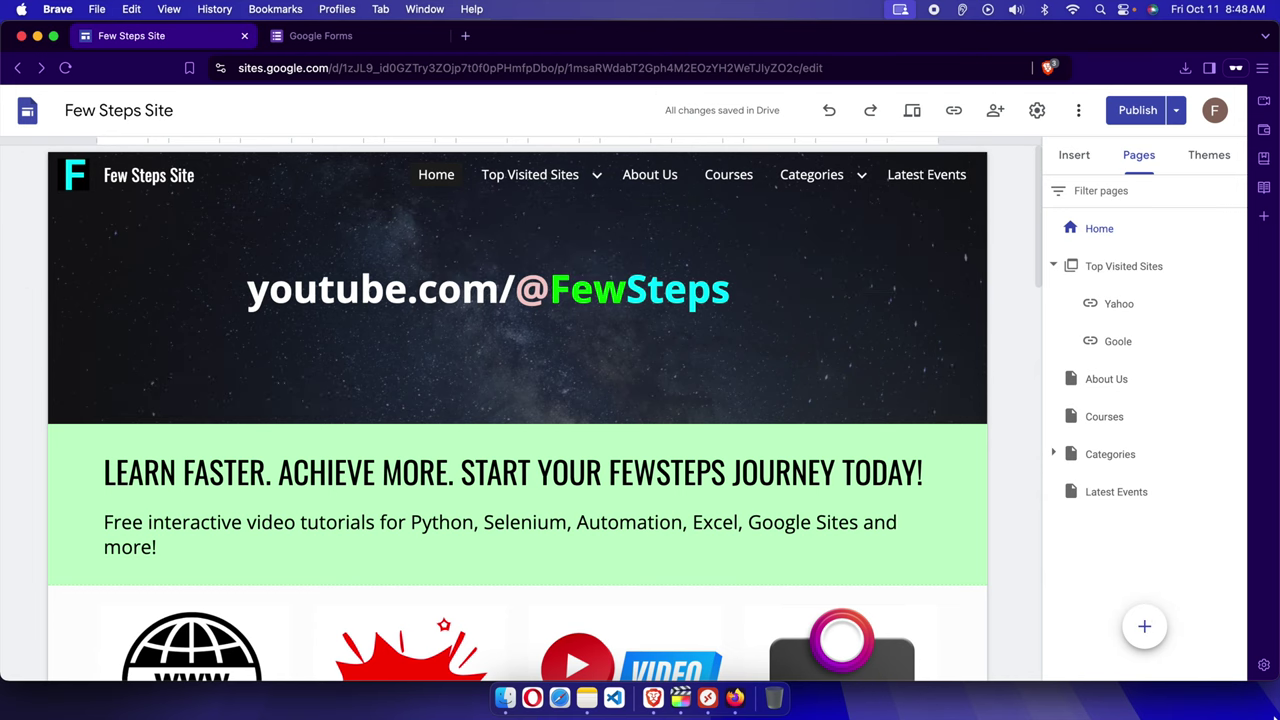
pyautogui.click(1147, 627)
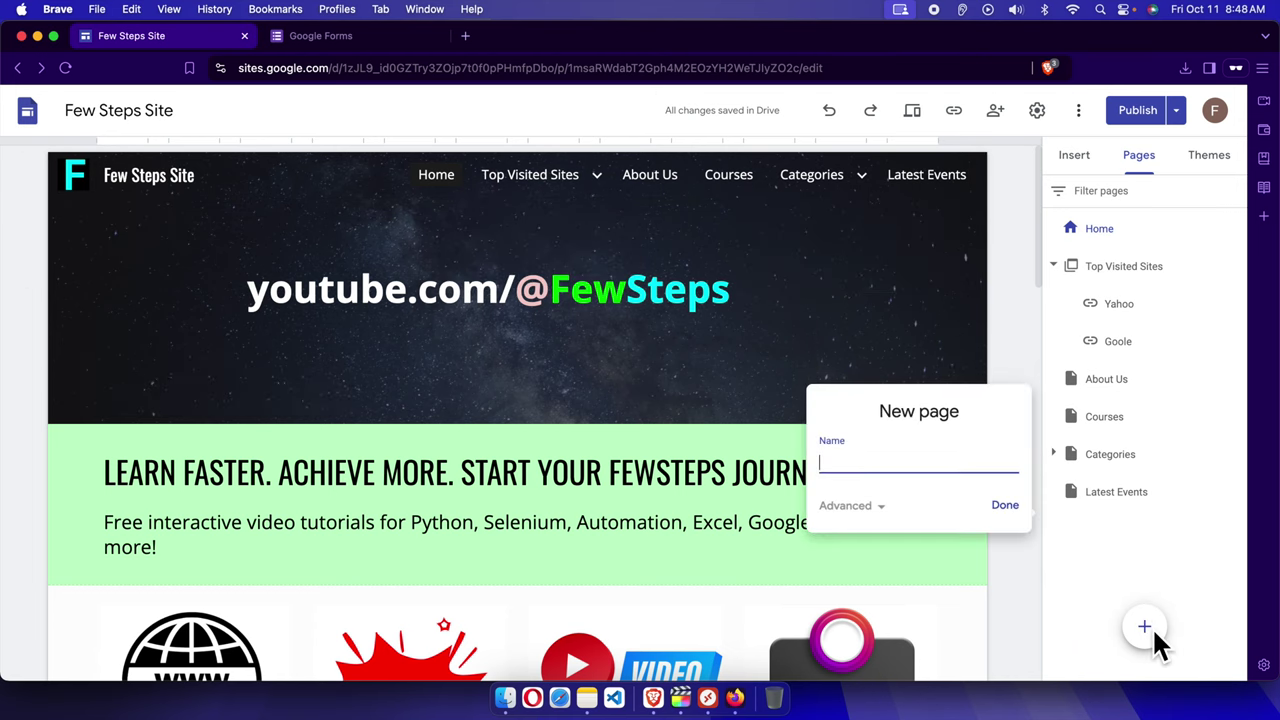
pyautogui.click(853, 467)
pyautogui.write('Con')
pyautogui.write('tact Us')
pyautogui.click(1005, 505)
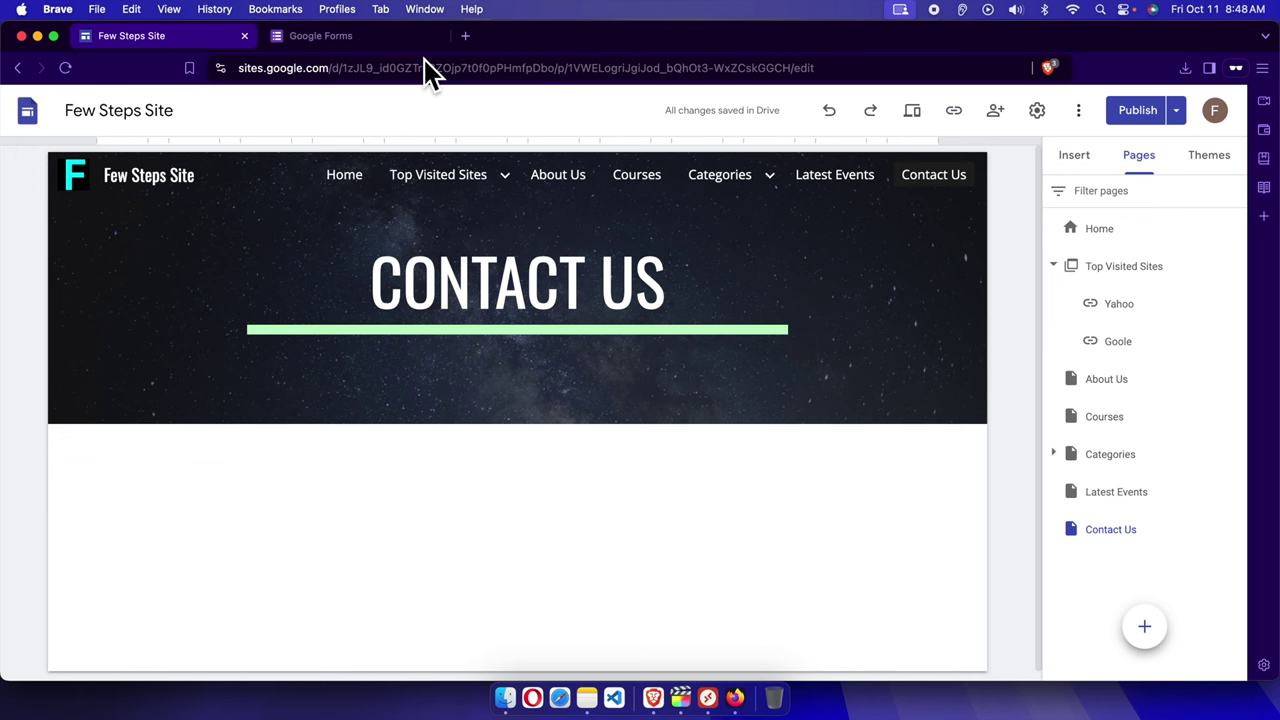
# Step: Create a blank Google Form titled 'Contact Us form' with a short description of its use
pyautogui.click(325, 37)
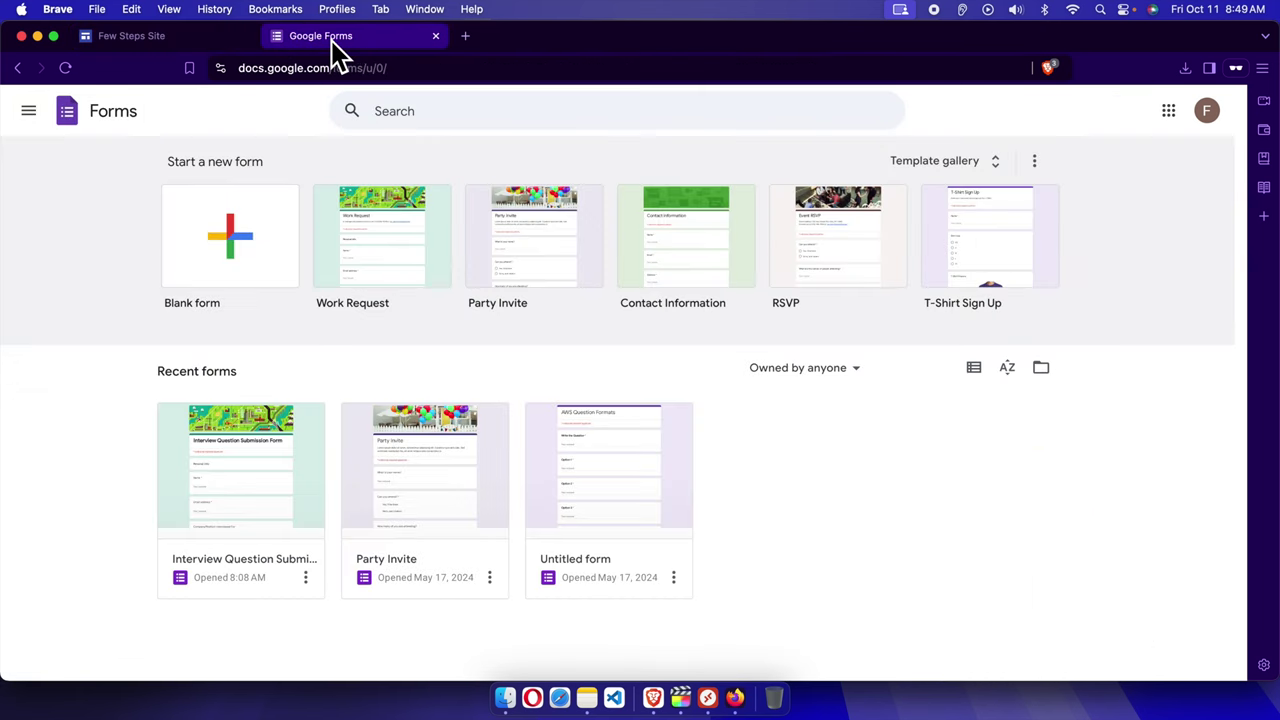
pyautogui.click(243, 238)
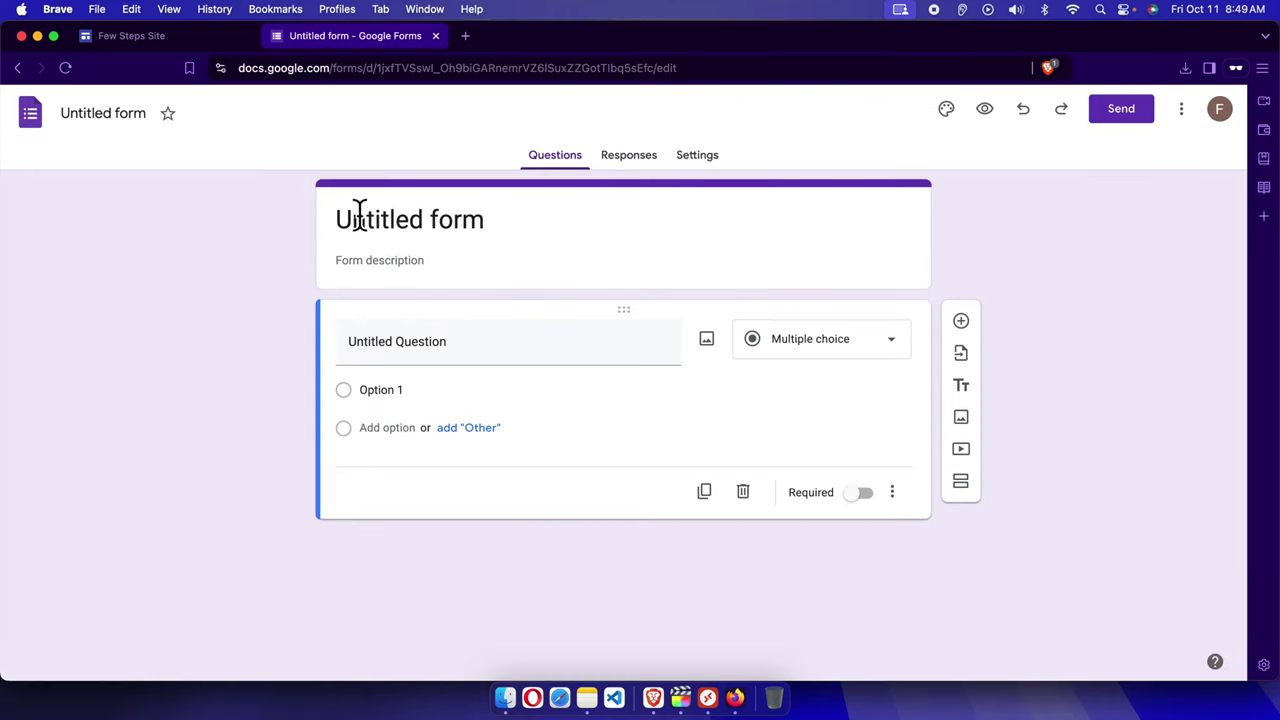
pyautogui.click(490, 236)
pyautogui.moveTo(517, 234); pyautogui.dragTo(323, 240)
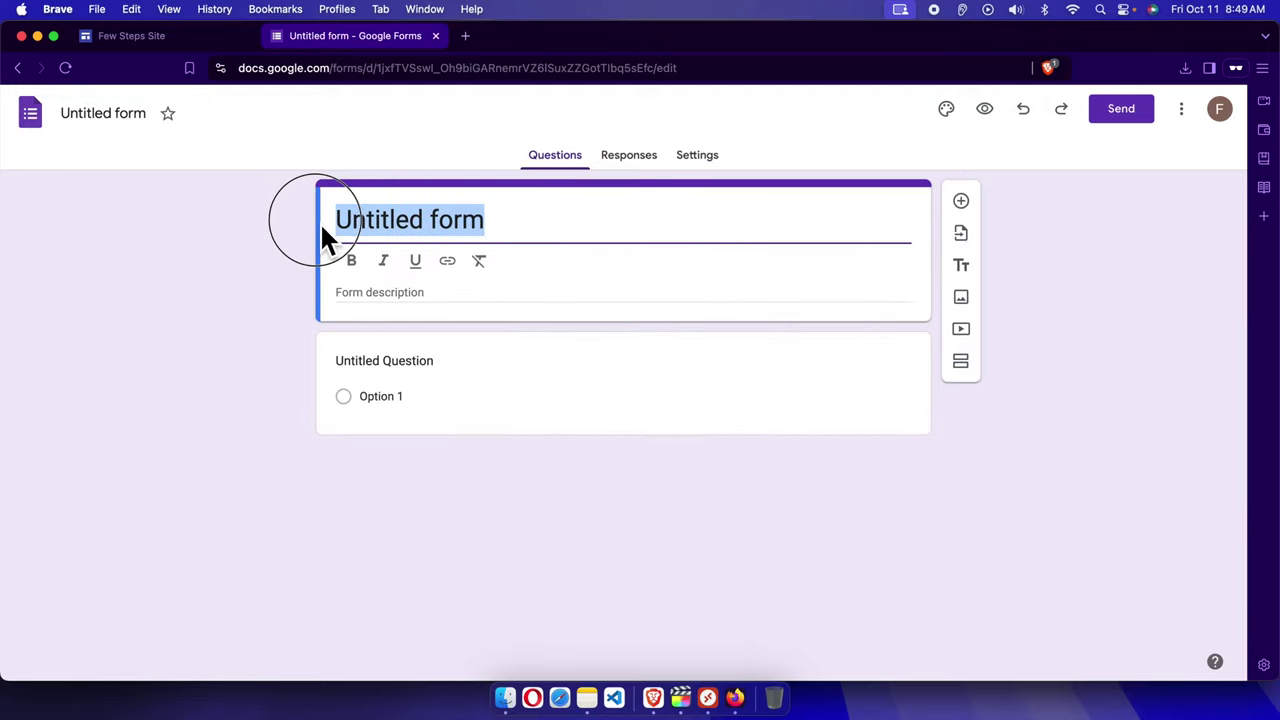
pyautogui.write('Contact Us')
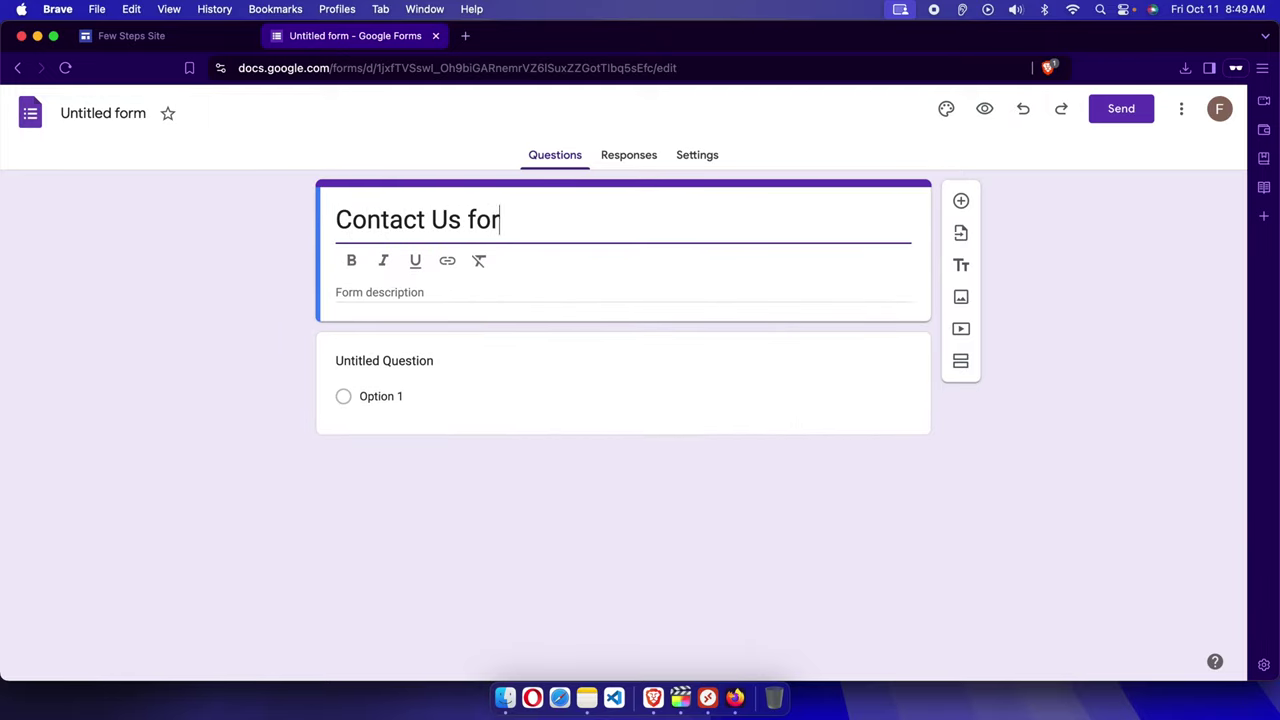
pyautogui.click(430, 283)
pyautogui.click(457, 262)
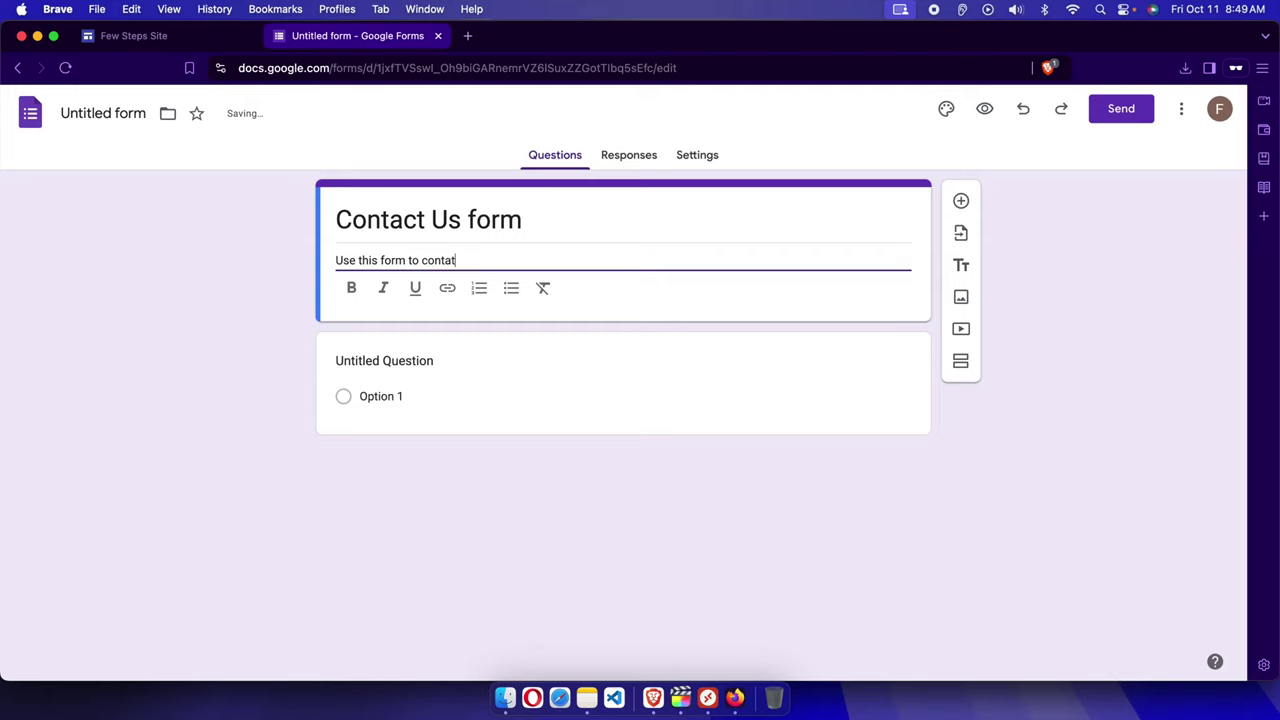
pyautogui.write('t')
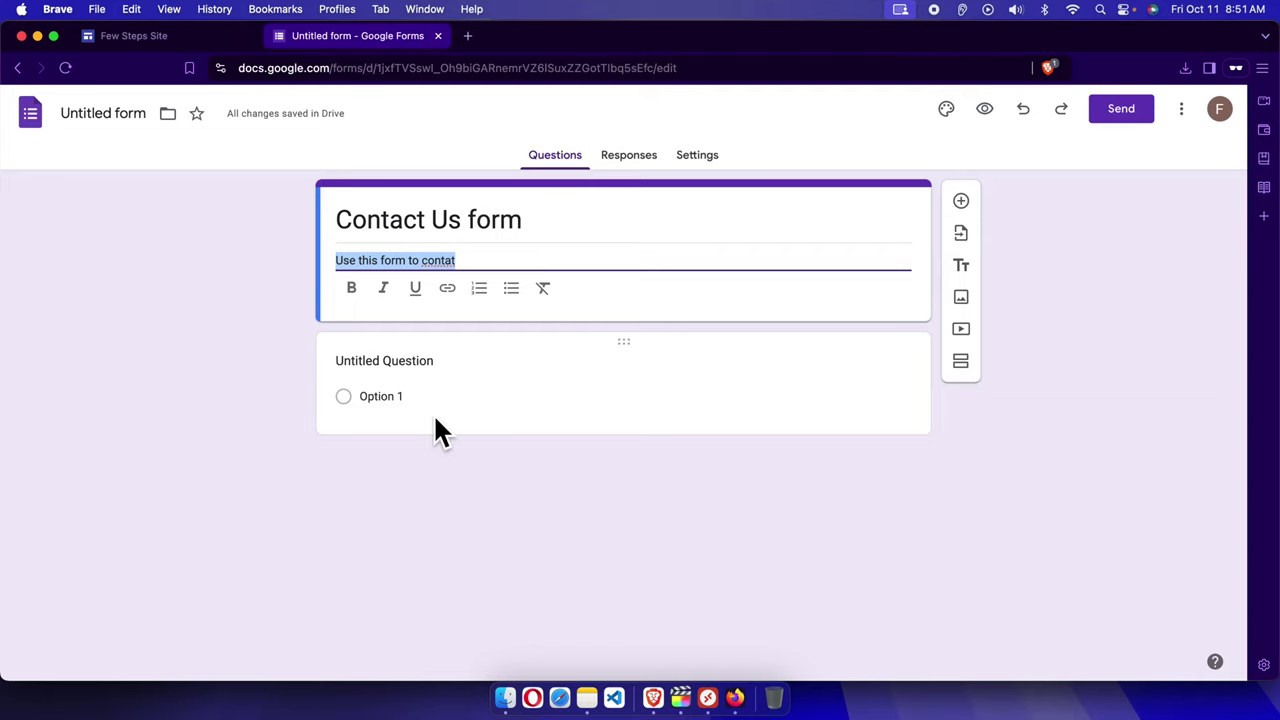
# Step: Turn the form's question into a required Paragraph question named 'Message'
pyautogui.click(475, 400)
pyautogui.click(441, 348)
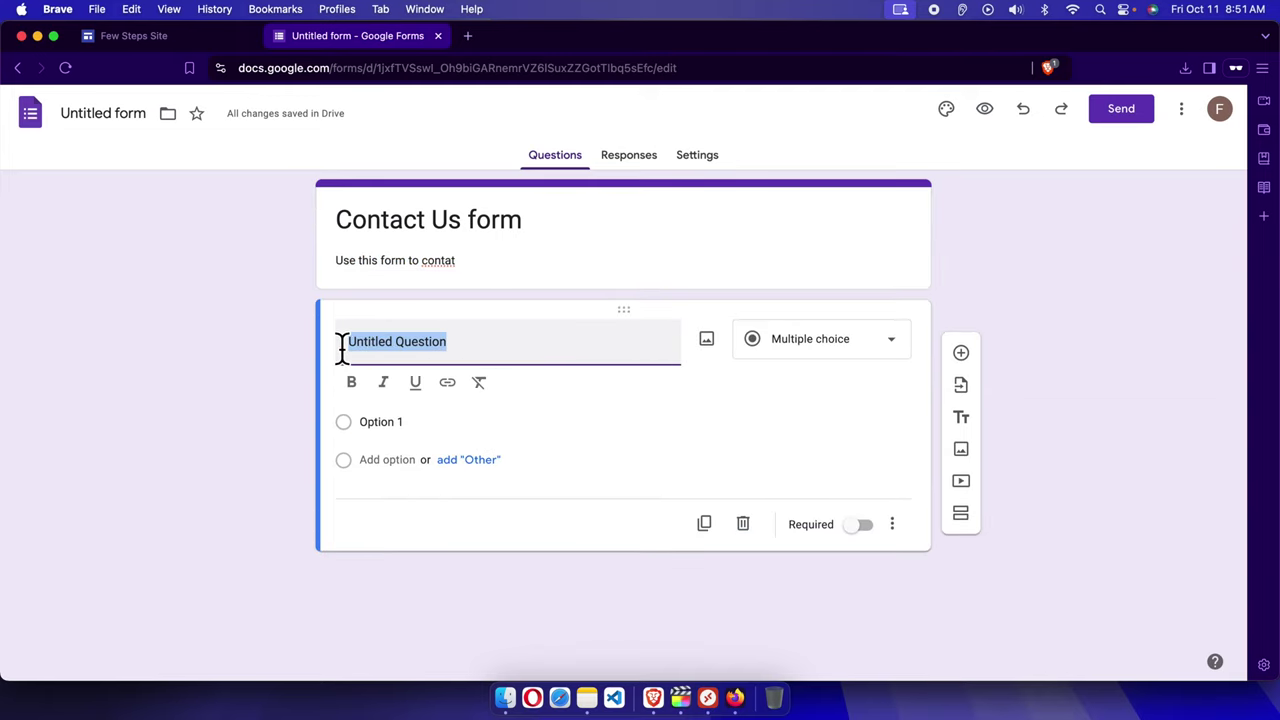
pyautogui.write('Message')
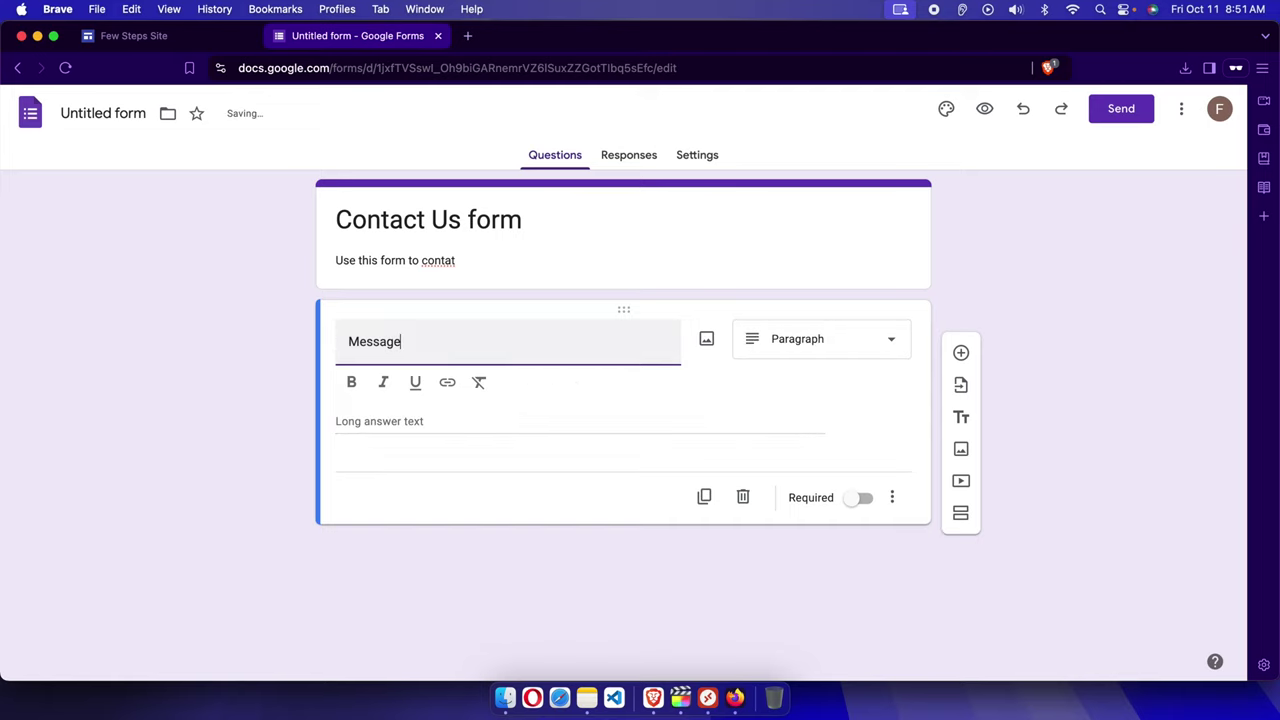
pyautogui.click(815, 342)
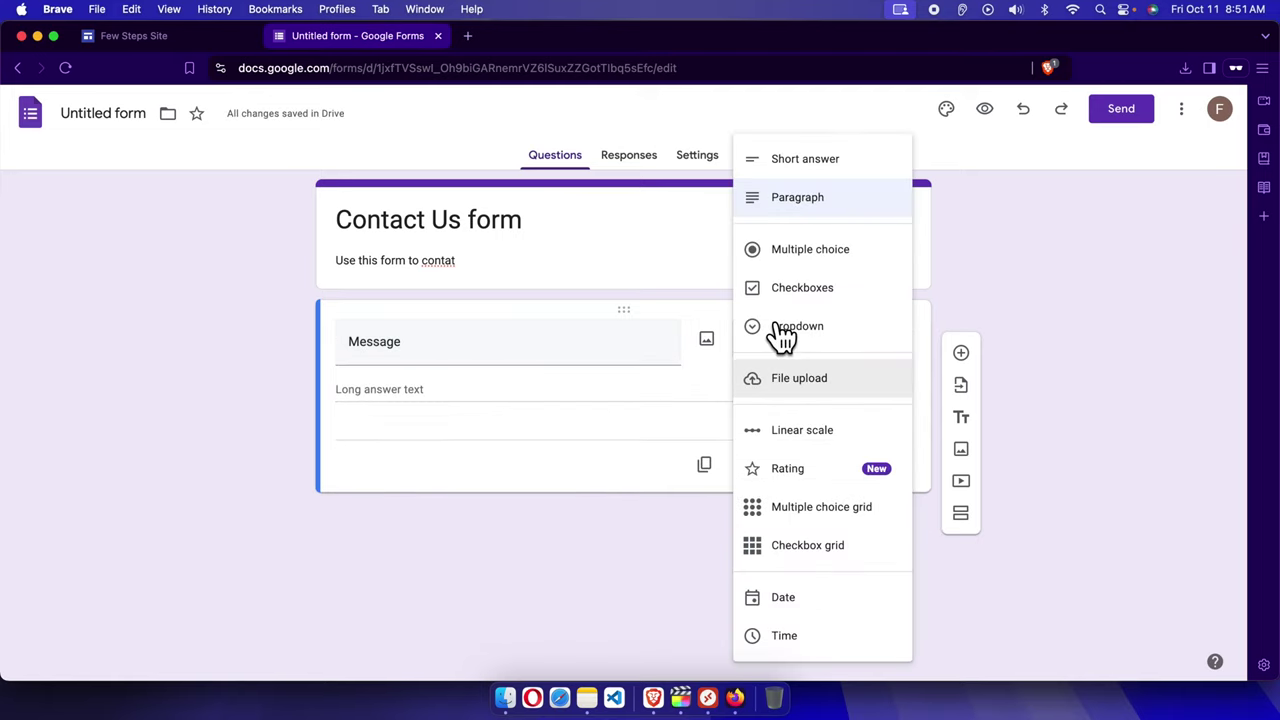
pyautogui.click(820, 200)
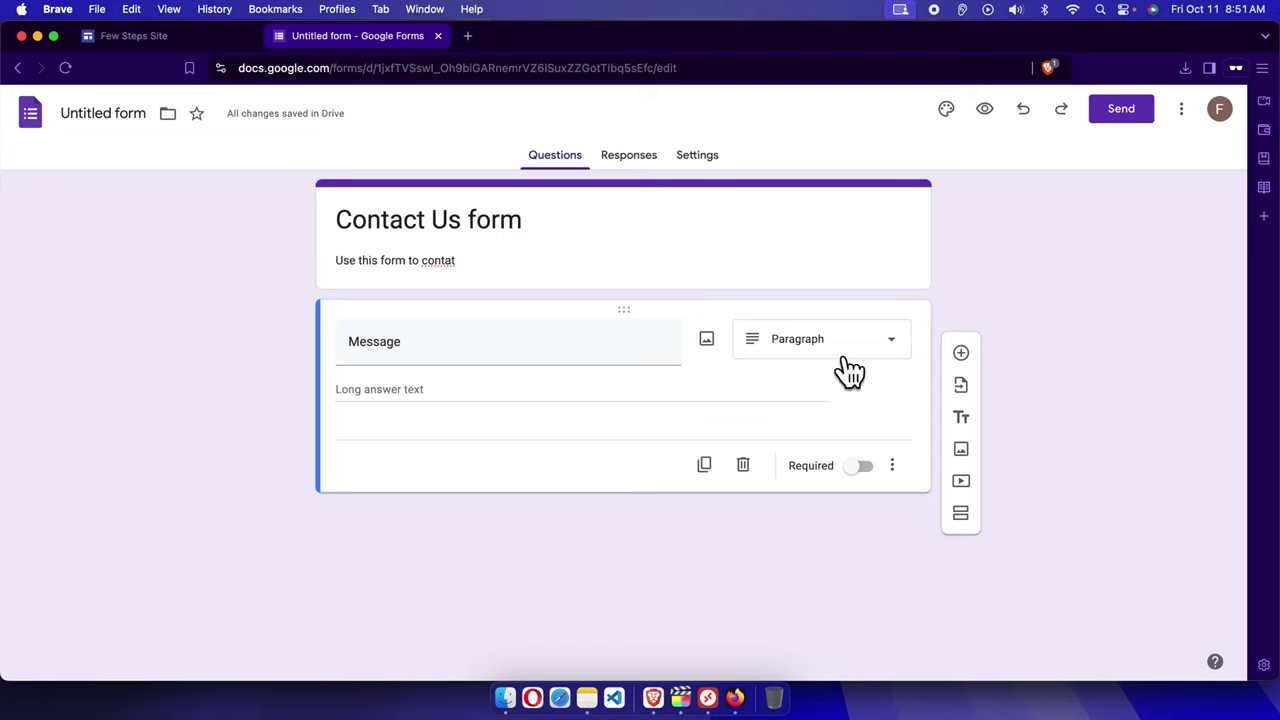
pyautogui.click(862, 470)
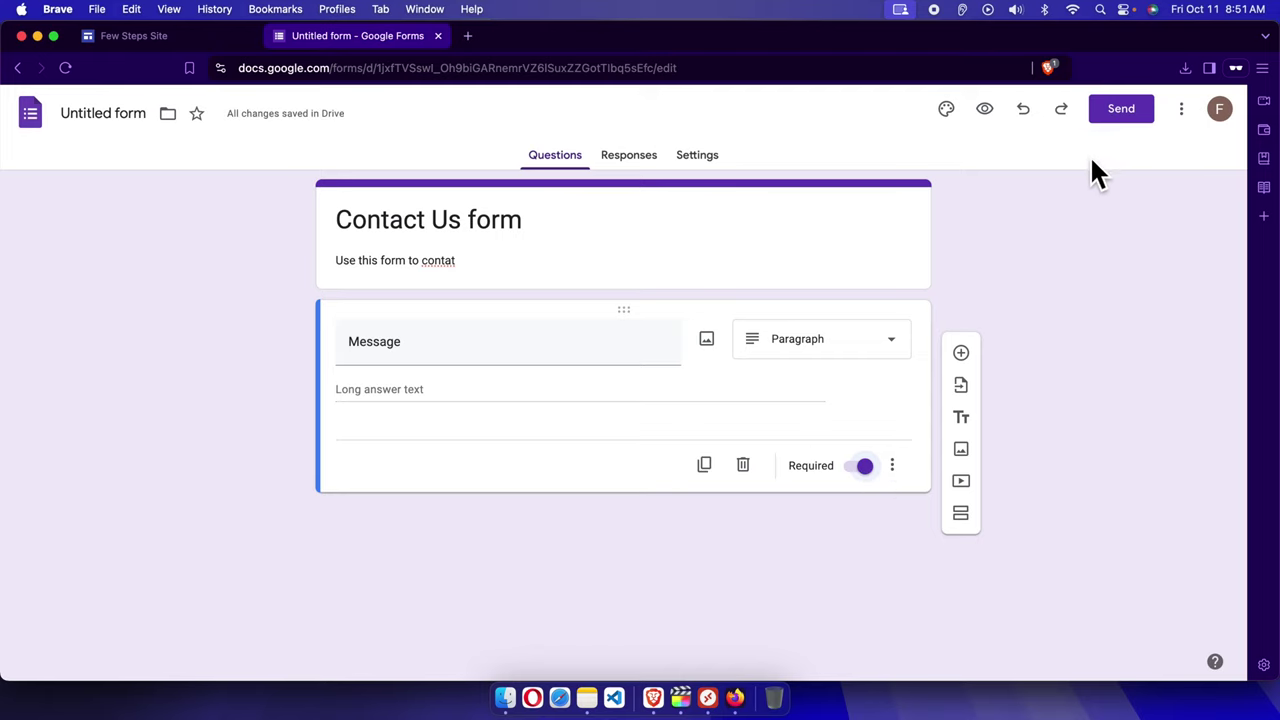
pyautogui.click(1055, 289)
# Step: Back on the Contact Us page in Sites, bring up Insert > Forms to list recent forms
pyautogui.click(133, 38)
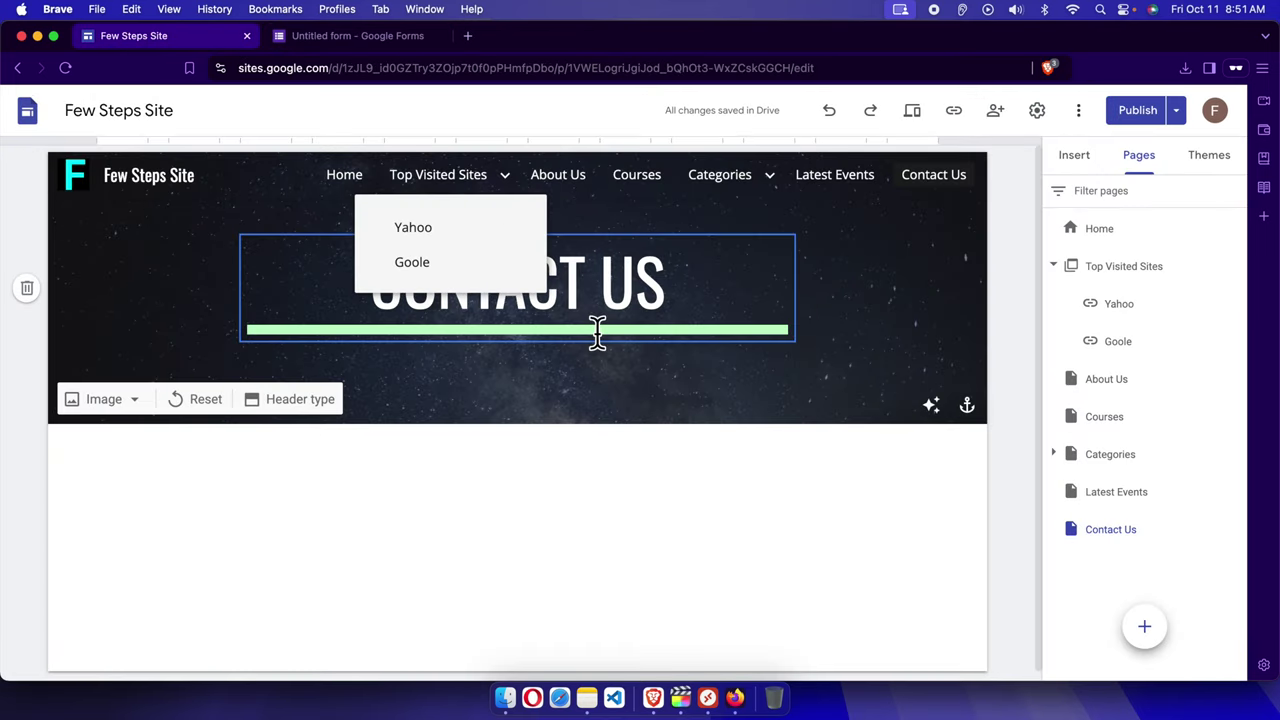
pyautogui.scroll(-1, 598, 468)
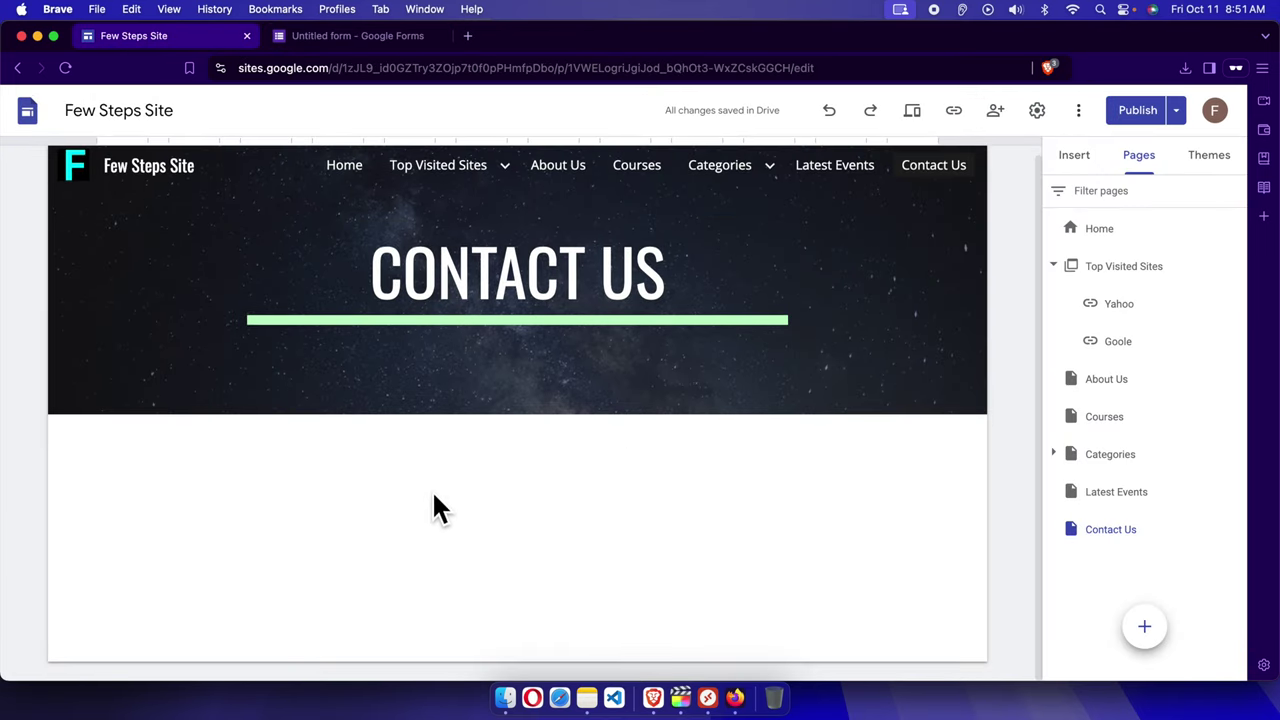
pyautogui.click(1078, 160)
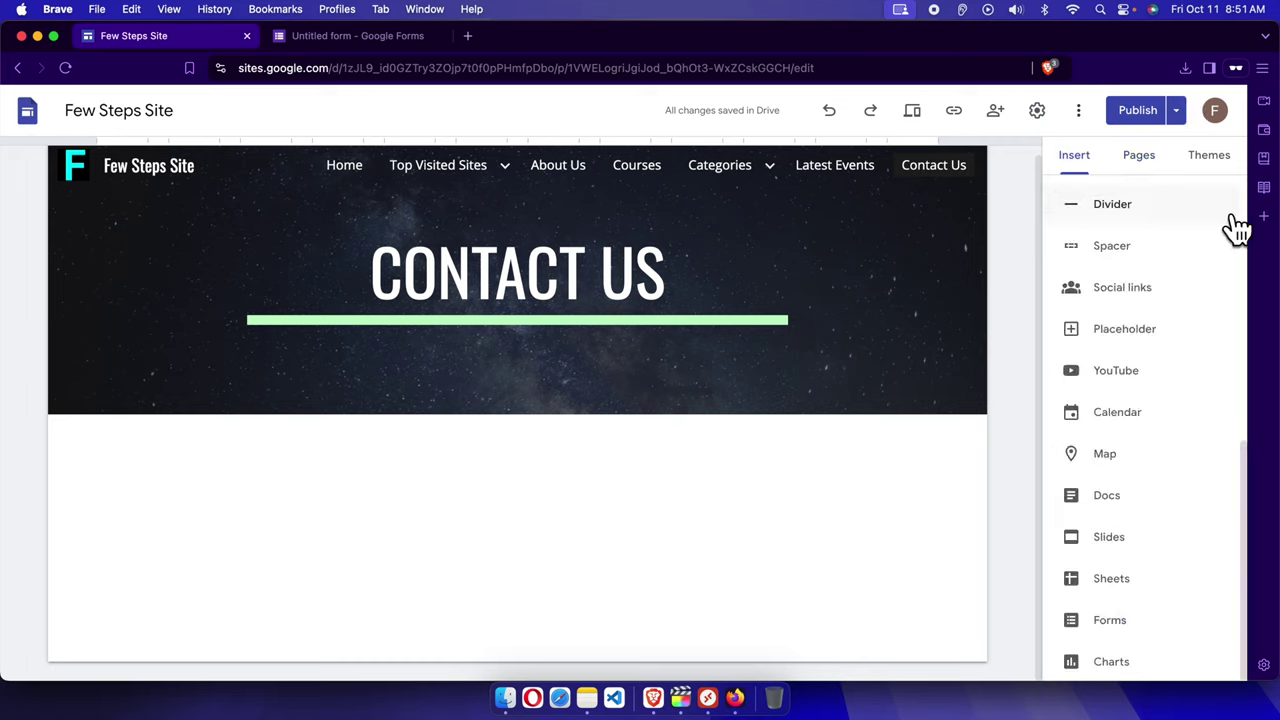
pyautogui.click(1115, 630)
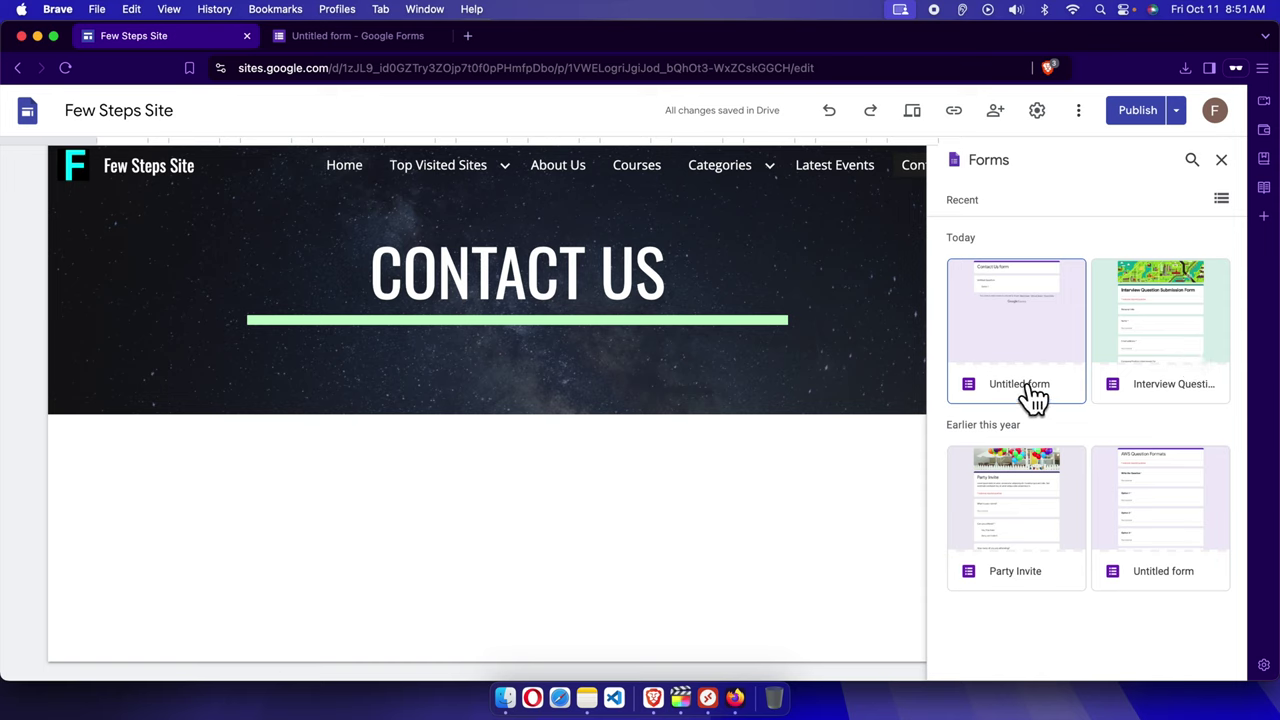
# Step: Rename the form file from Untitled form to 'google site form for fewstep'
pyautogui.click(375, 45)
pyautogui.click(138, 118)
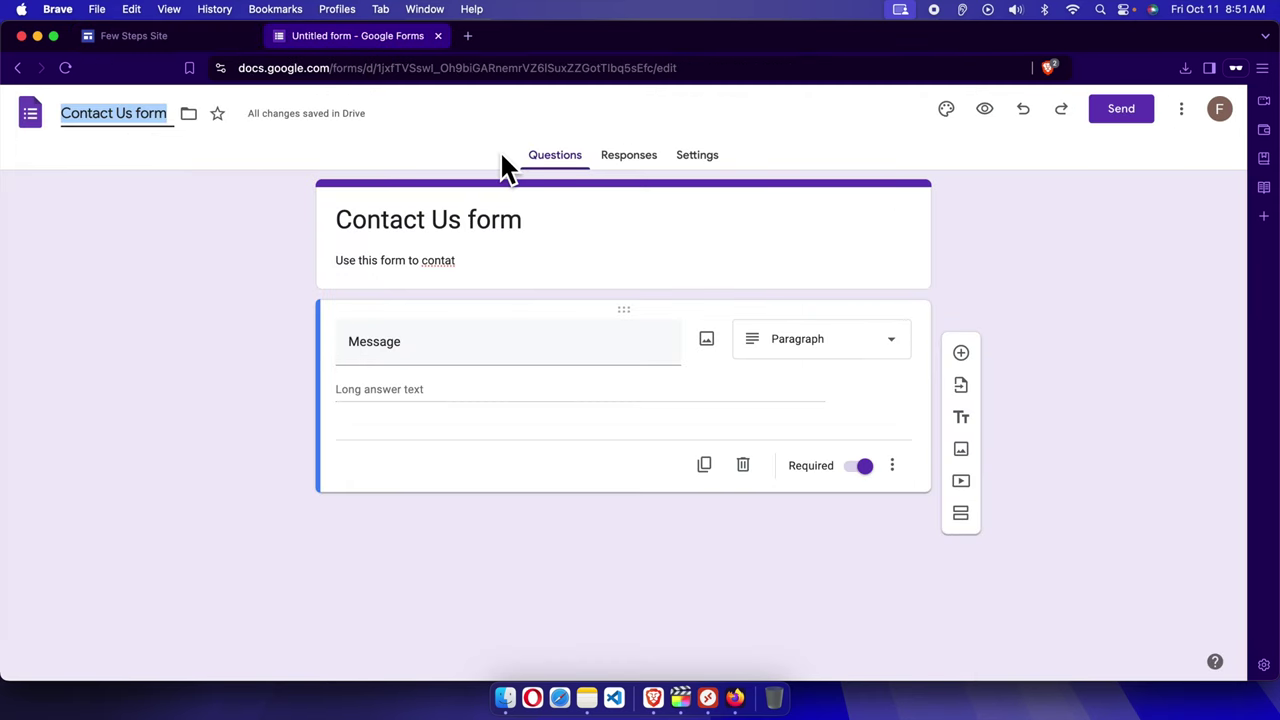
pyautogui.write('google')
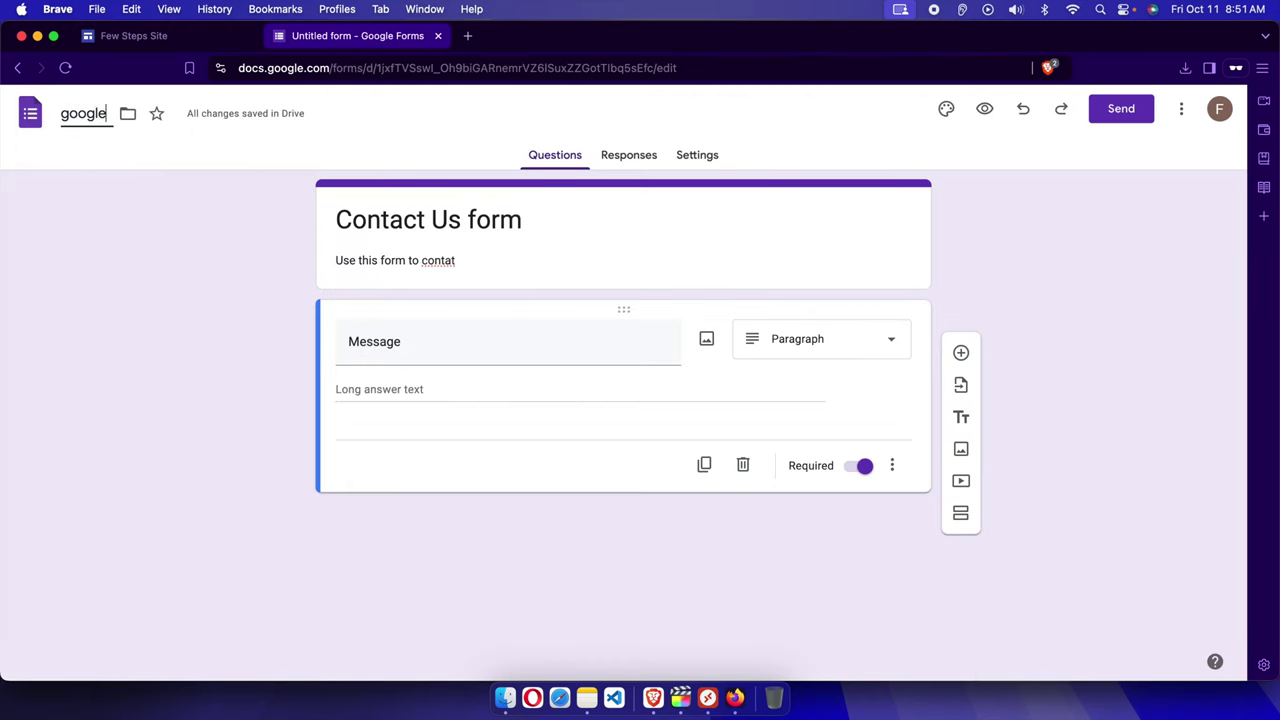
pyautogui.write(' site form')
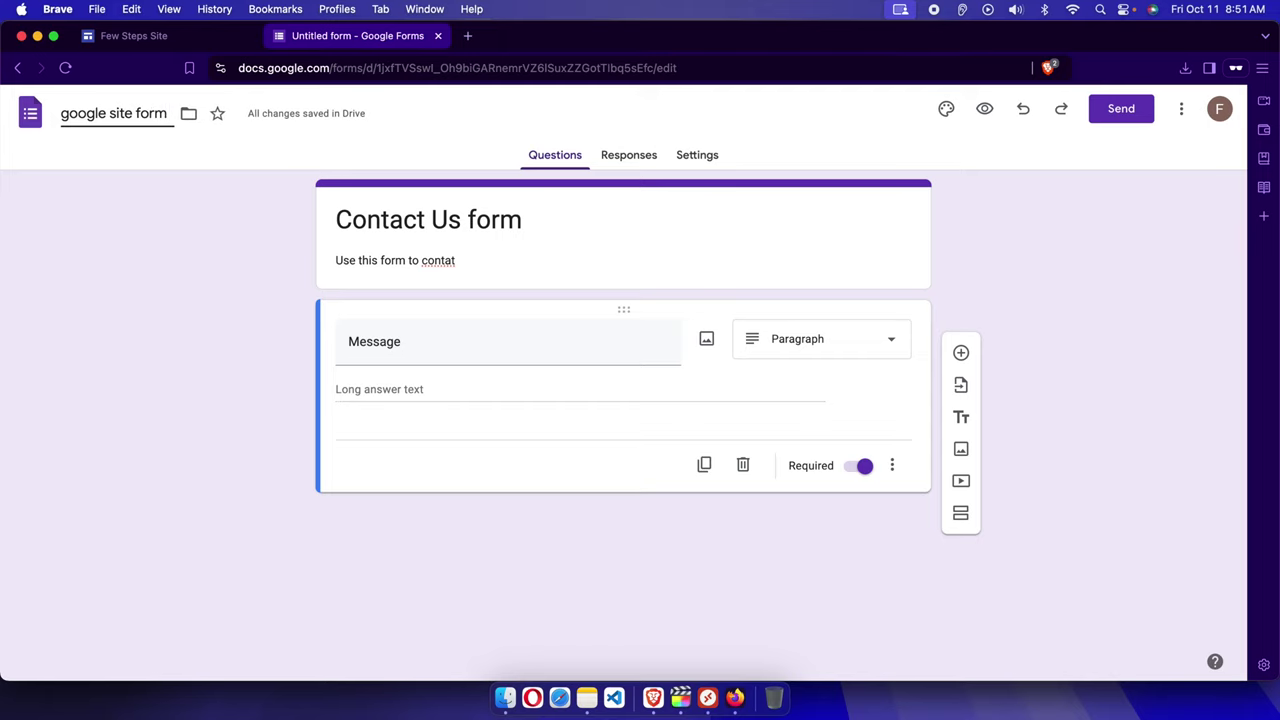
pyautogui.write(' for fewstep')
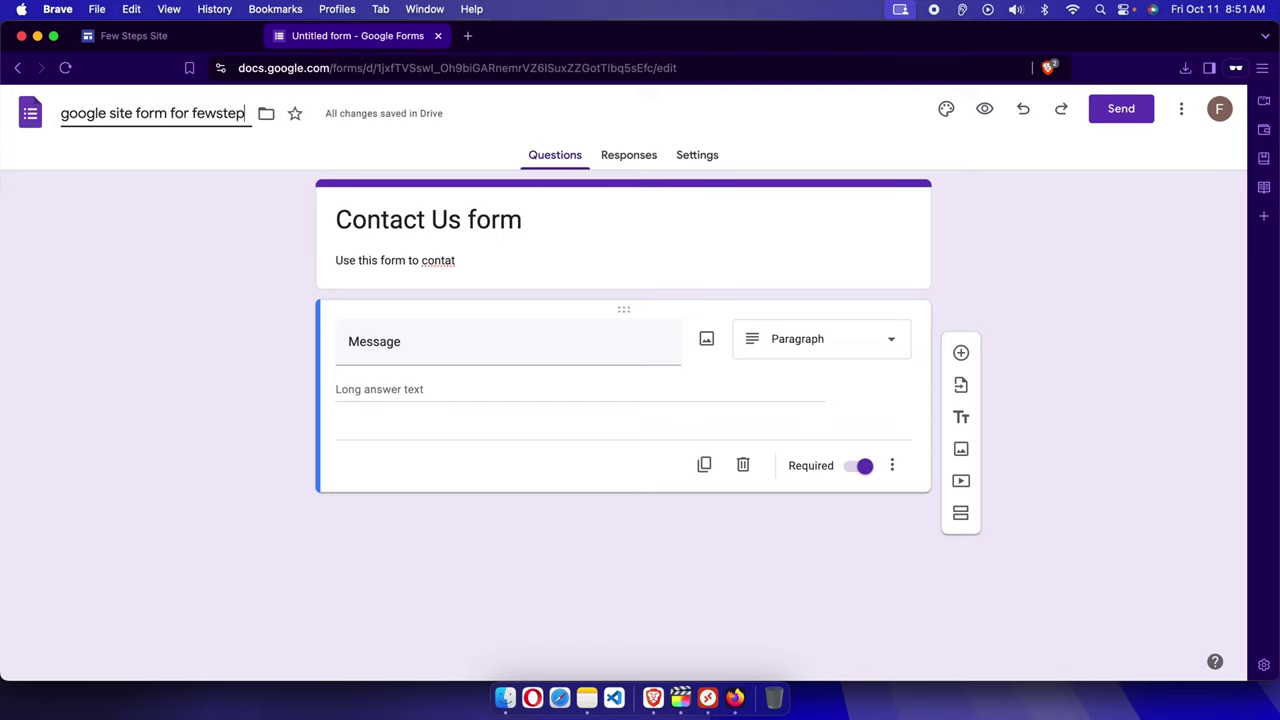
pyautogui.click(212, 185)
# Step: Embed the 'google site form for fewstep' form on Contact Us and widen it across the page
pyautogui.click(156, 40)
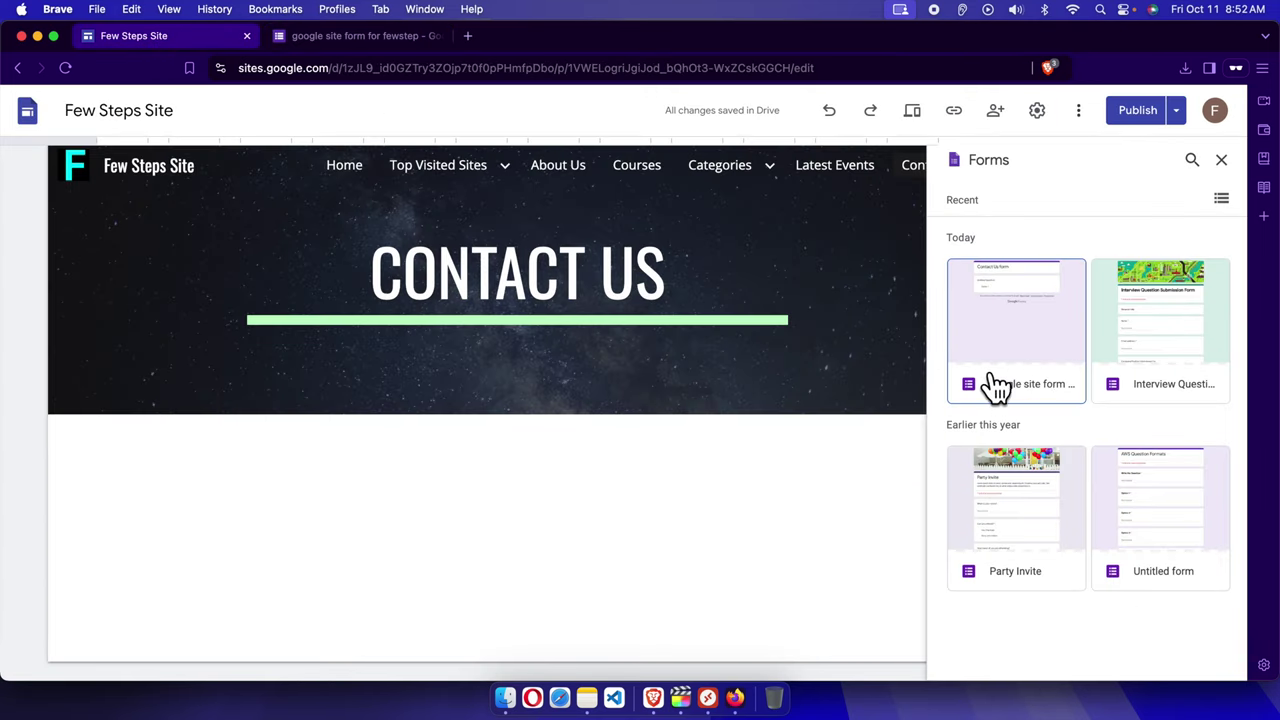
pyautogui.click(1018, 333)
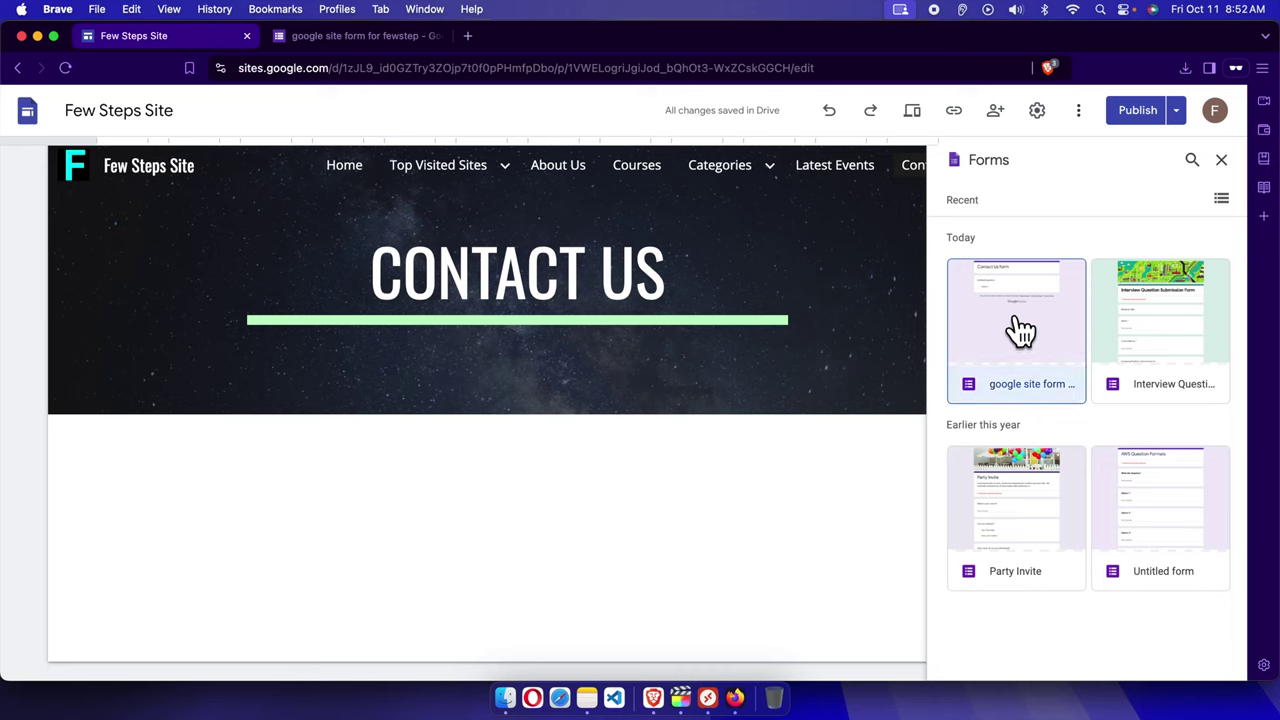
pyautogui.moveTo(578, 562)
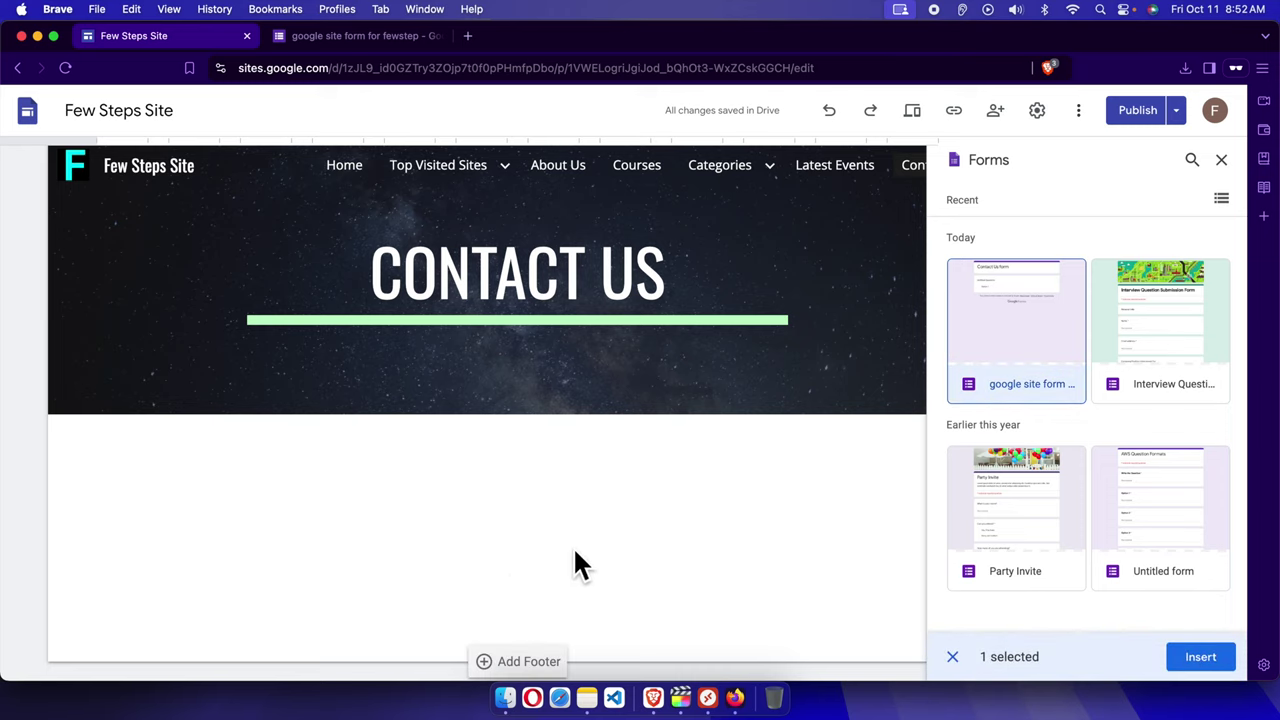
pyautogui.click(1203, 660)
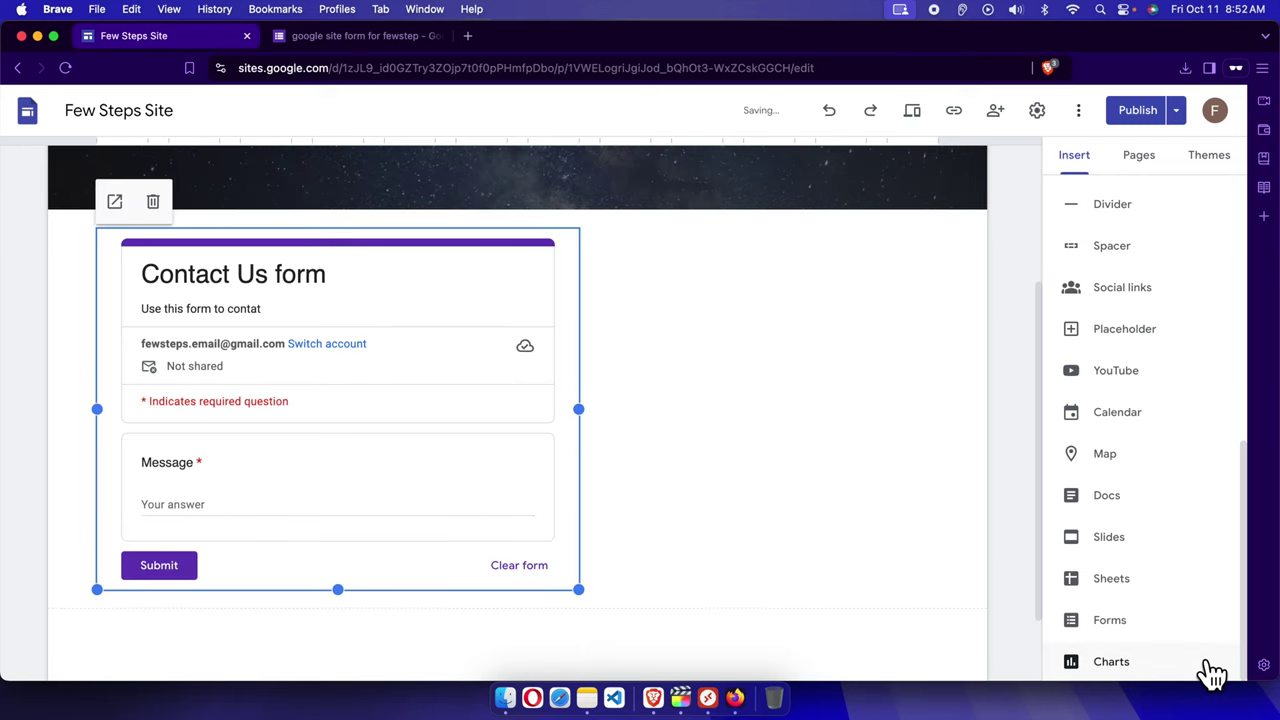
pyautogui.moveTo(578, 424)
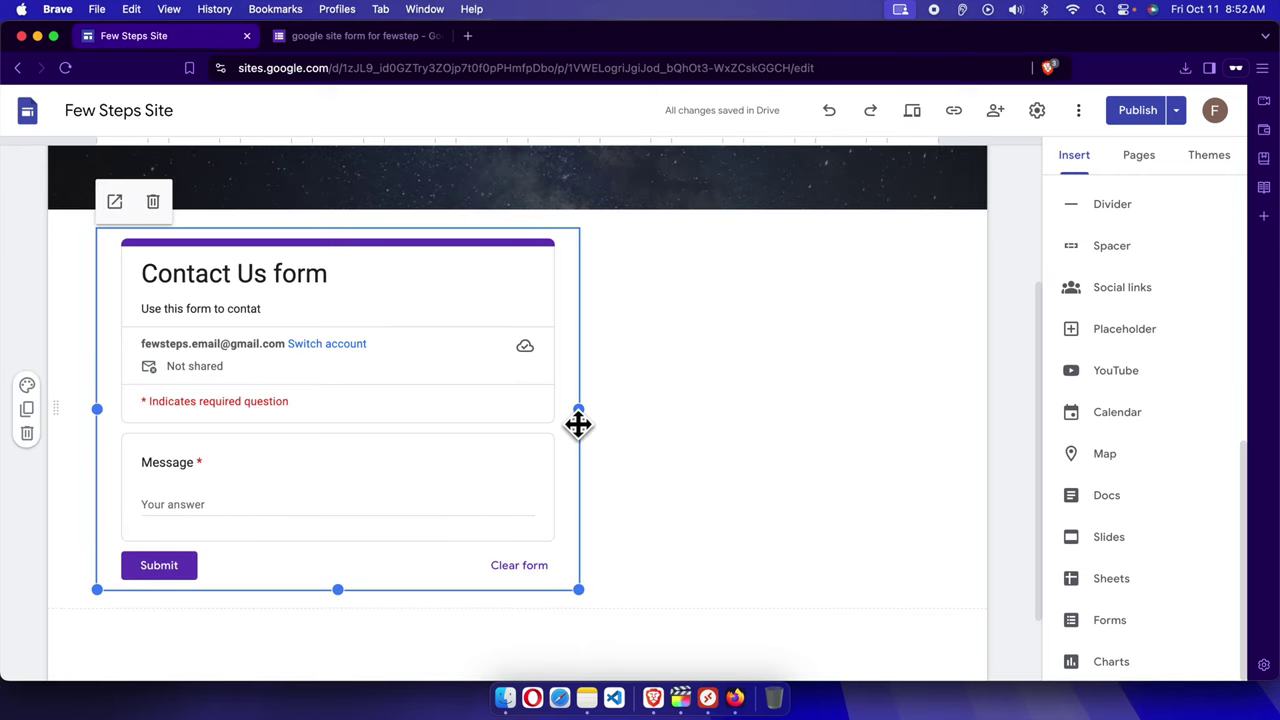
pyautogui.moveTo(578, 409); pyautogui.dragTo(950, 413)
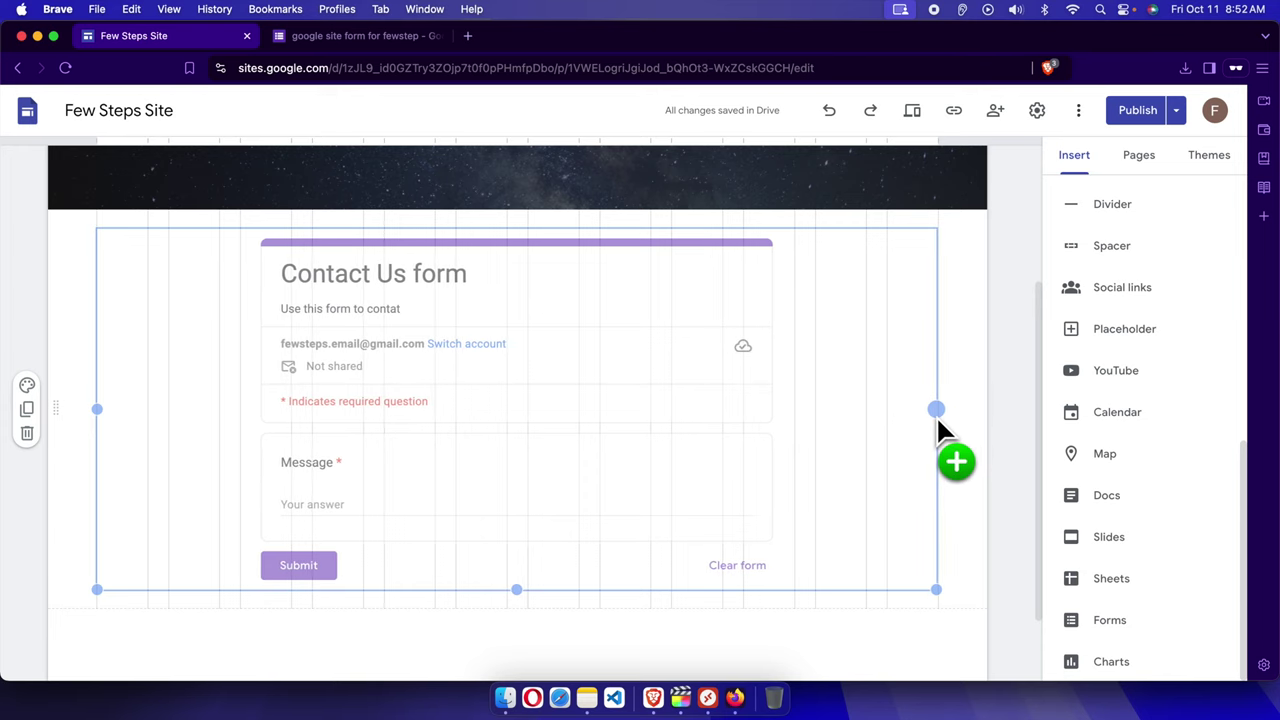
pyautogui.moveTo(950, 413); pyautogui.dragTo(937, 413)
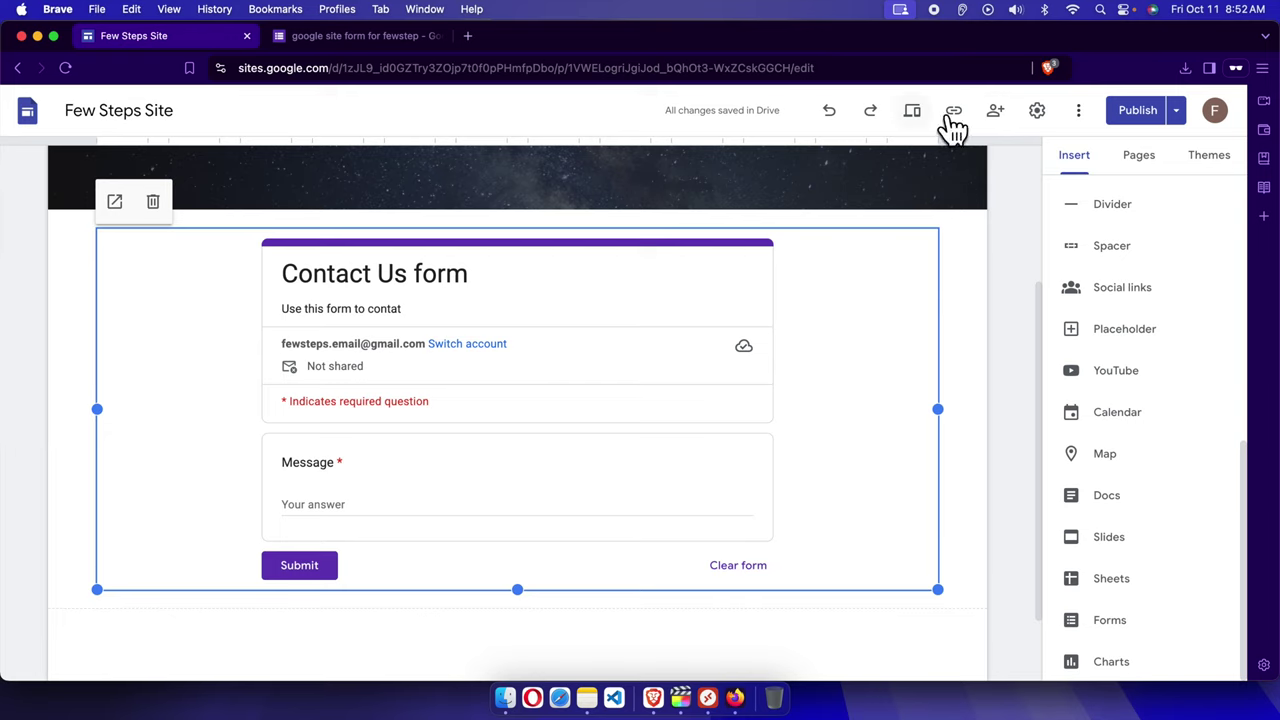
pyautogui.click(914, 112)
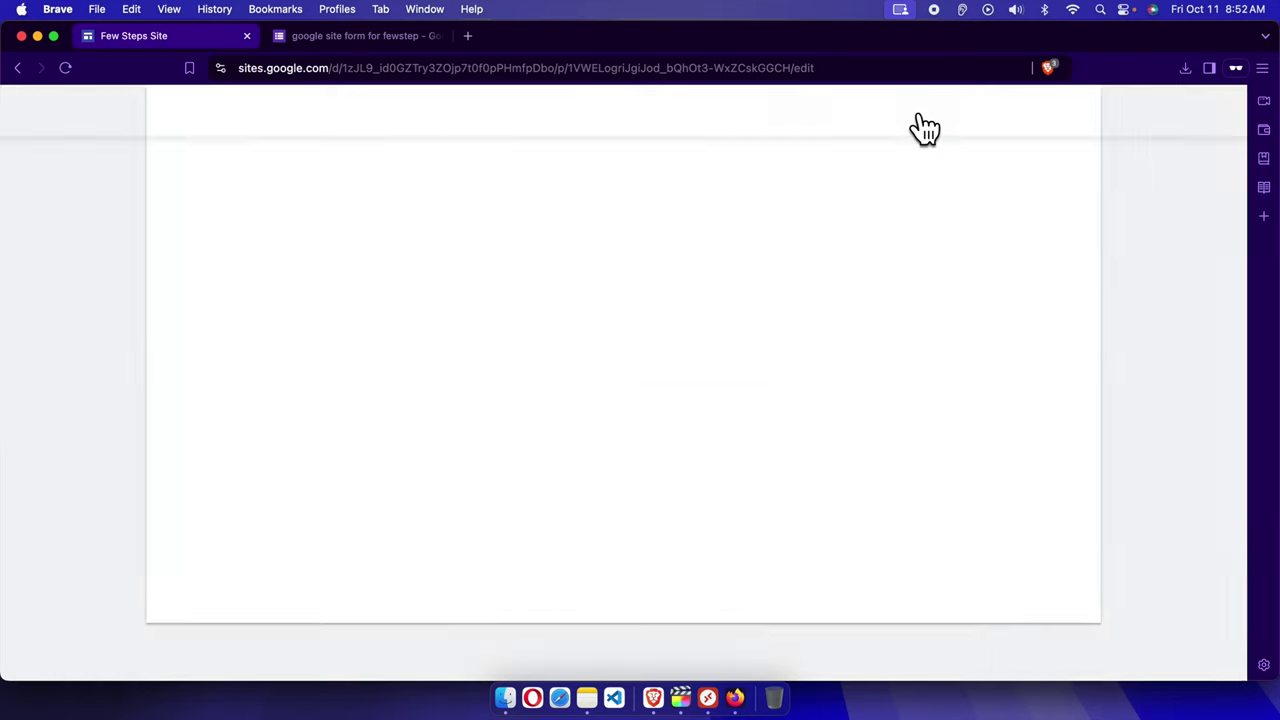
pyautogui.scroll(-2, 661, 483)
pyautogui.scroll(-2, 614, 475)
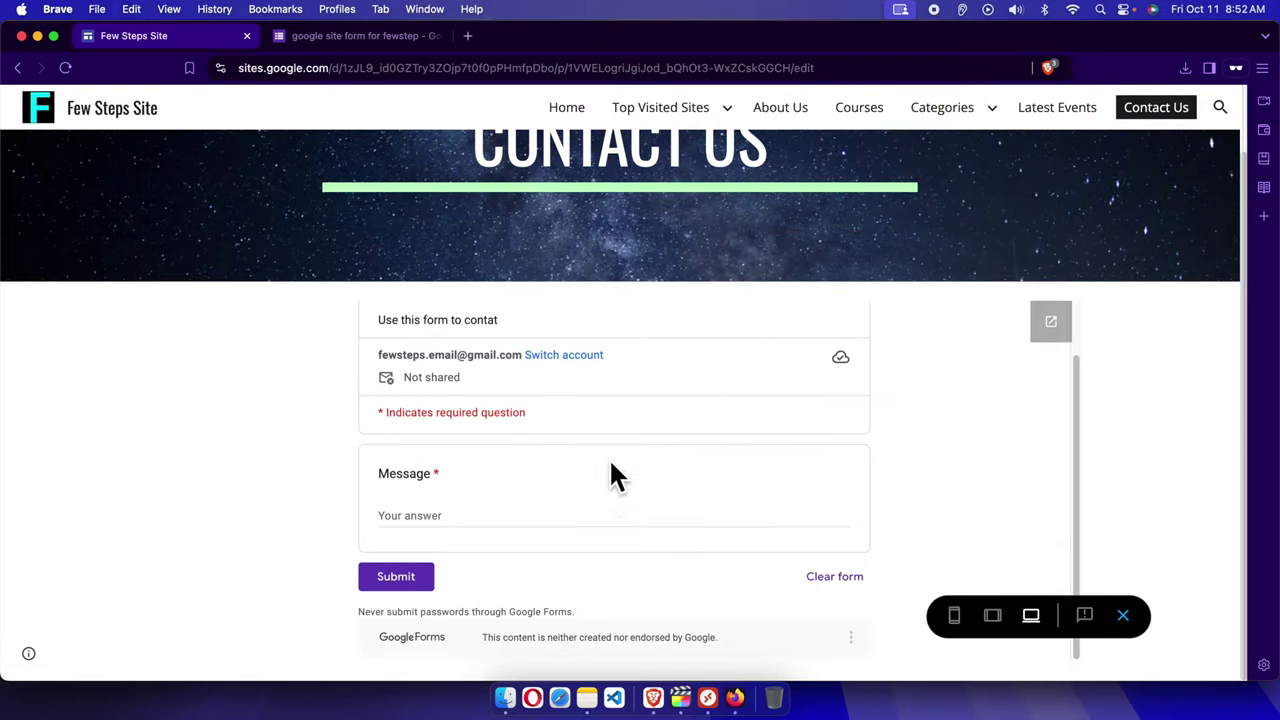
pyautogui.scroll(1, 843, 472)
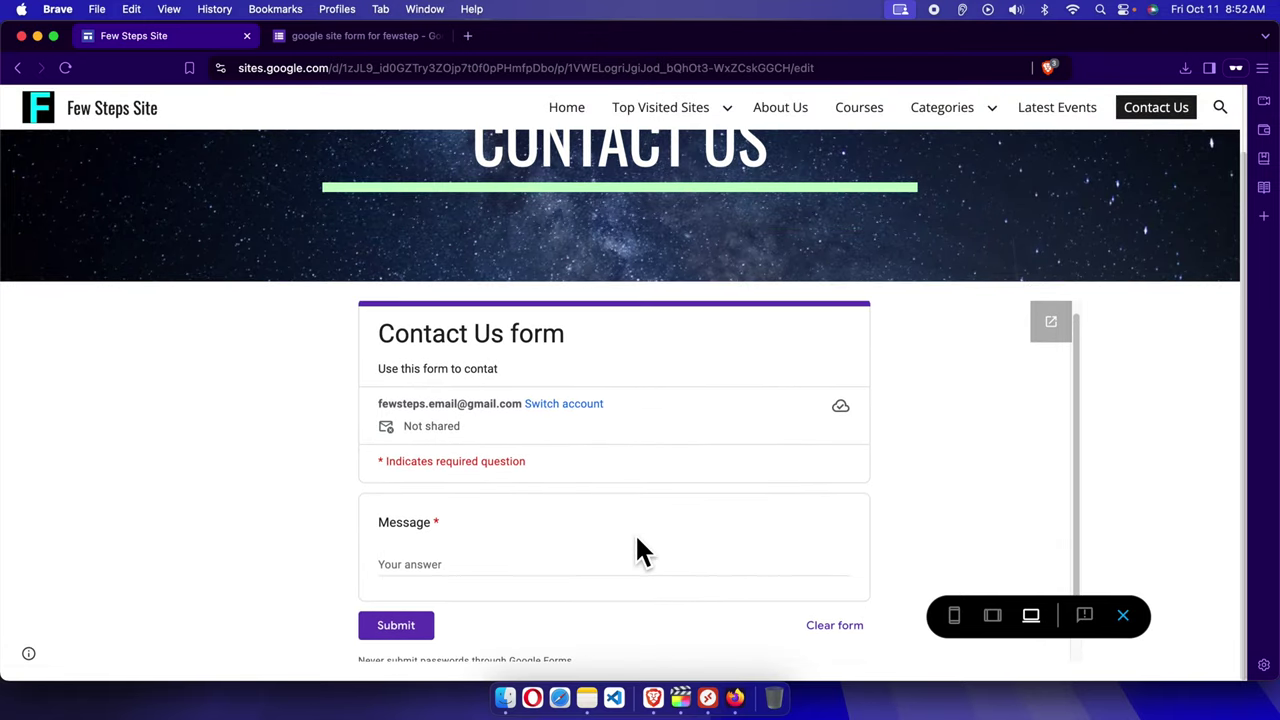
pyautogui.scroll(-1, 677, 551)
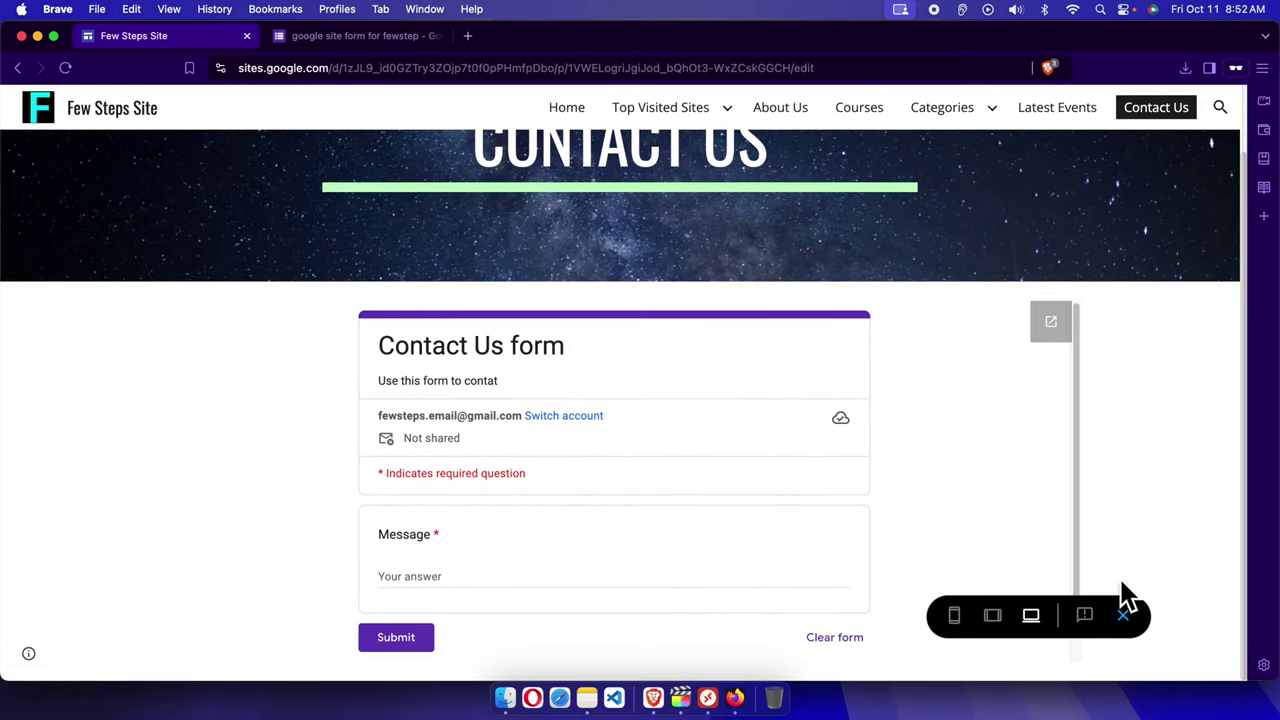
pyautogui.click(954, 616)
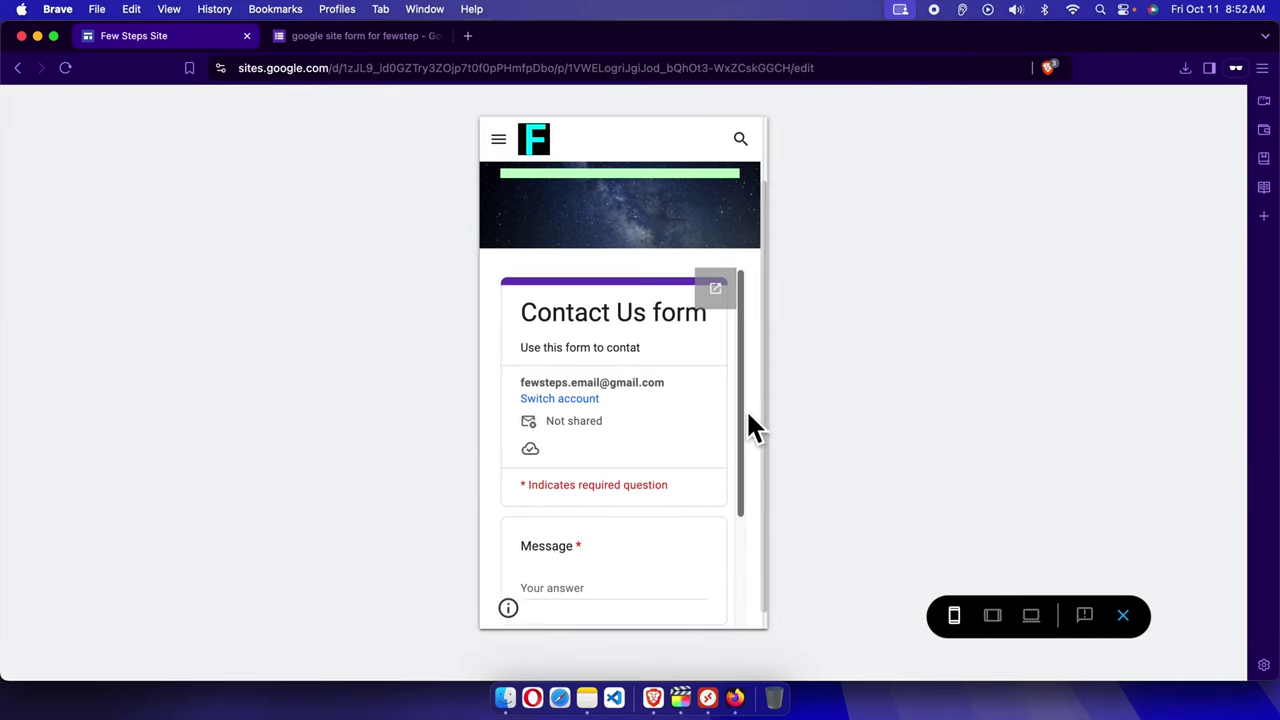
pyautogui.moveTo(746, 409)
pyautogui.mouseDown()
pyautogui.moveTo(745, 425)
pyautogui.moveTo(747, 411)
pyautogui.mouseUp()
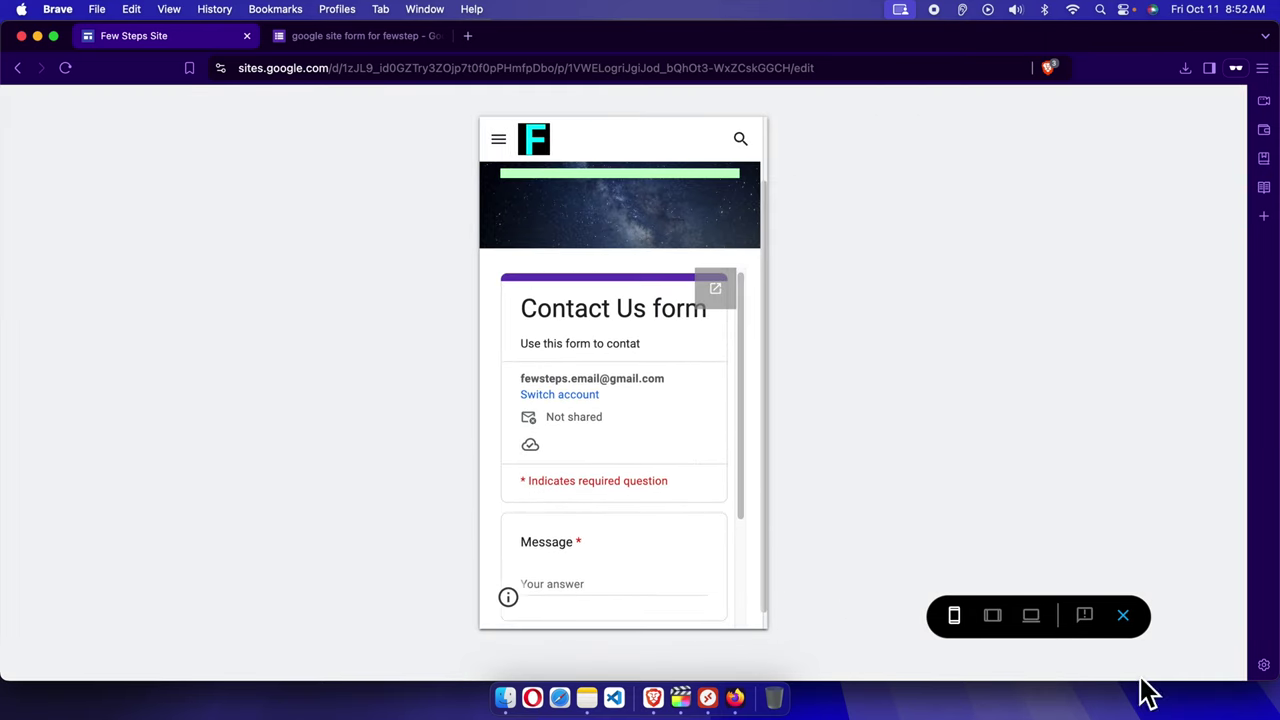
pyautogui.click(1124, 616)
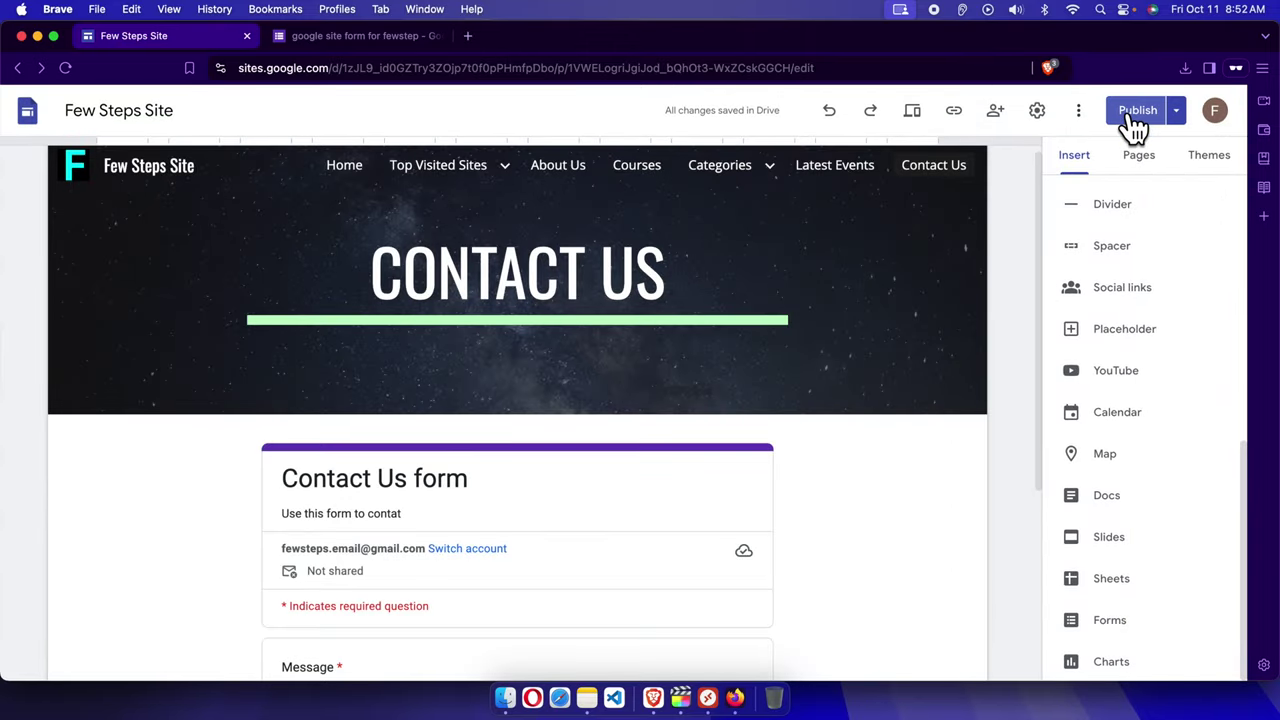
# Step: Review and publish the Few Steps Site, then glance at the publishing options
pyautogui.click(1133, 117)
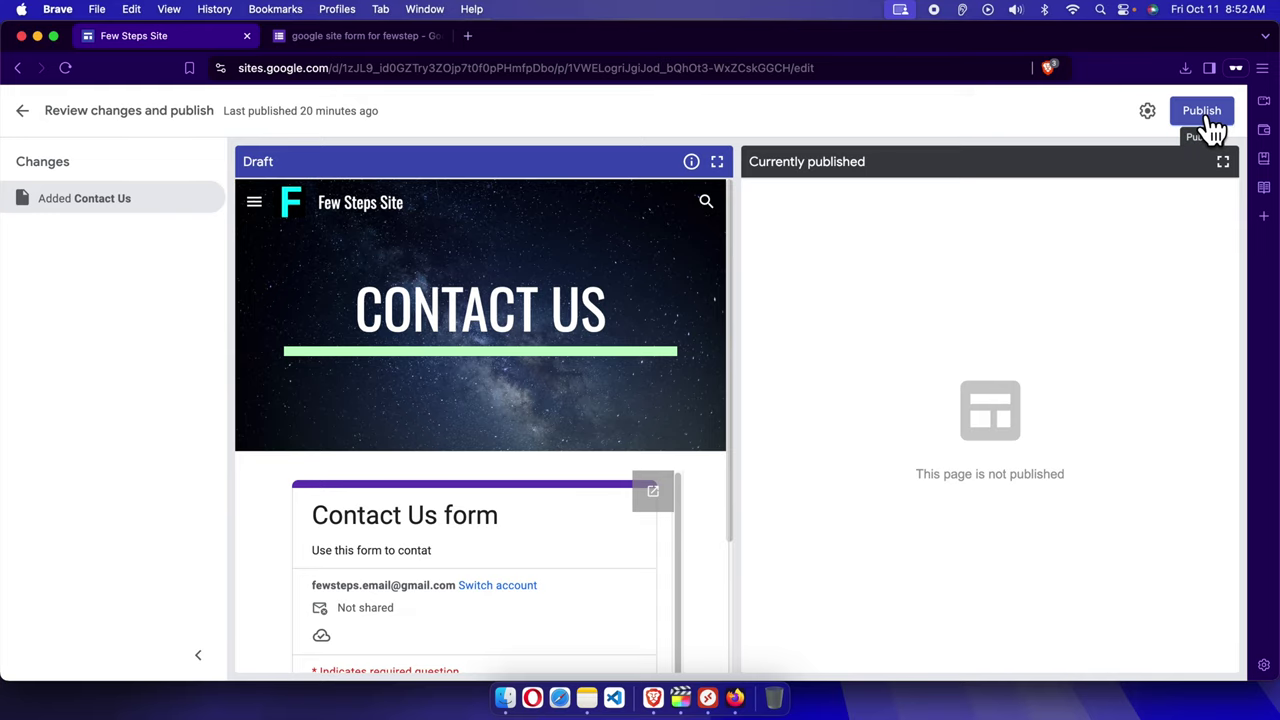
pyautogui.click(1205, 115)
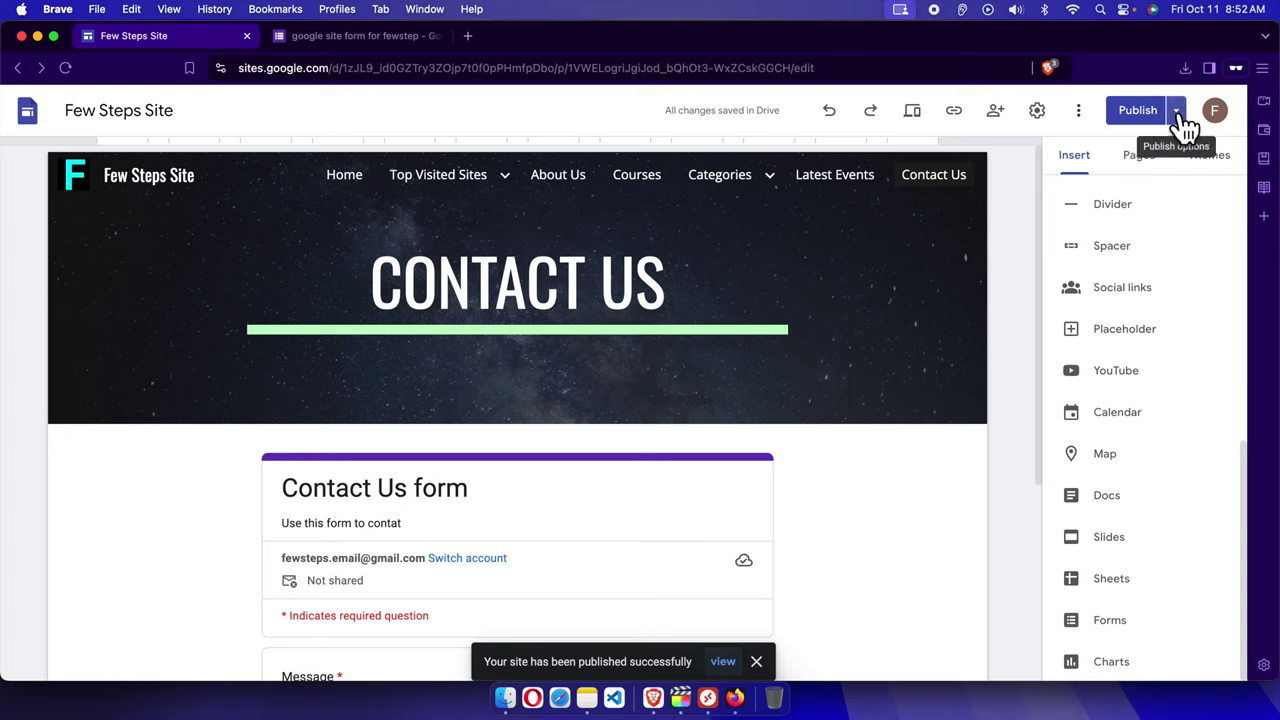
pyautogui.click(1178, 112)
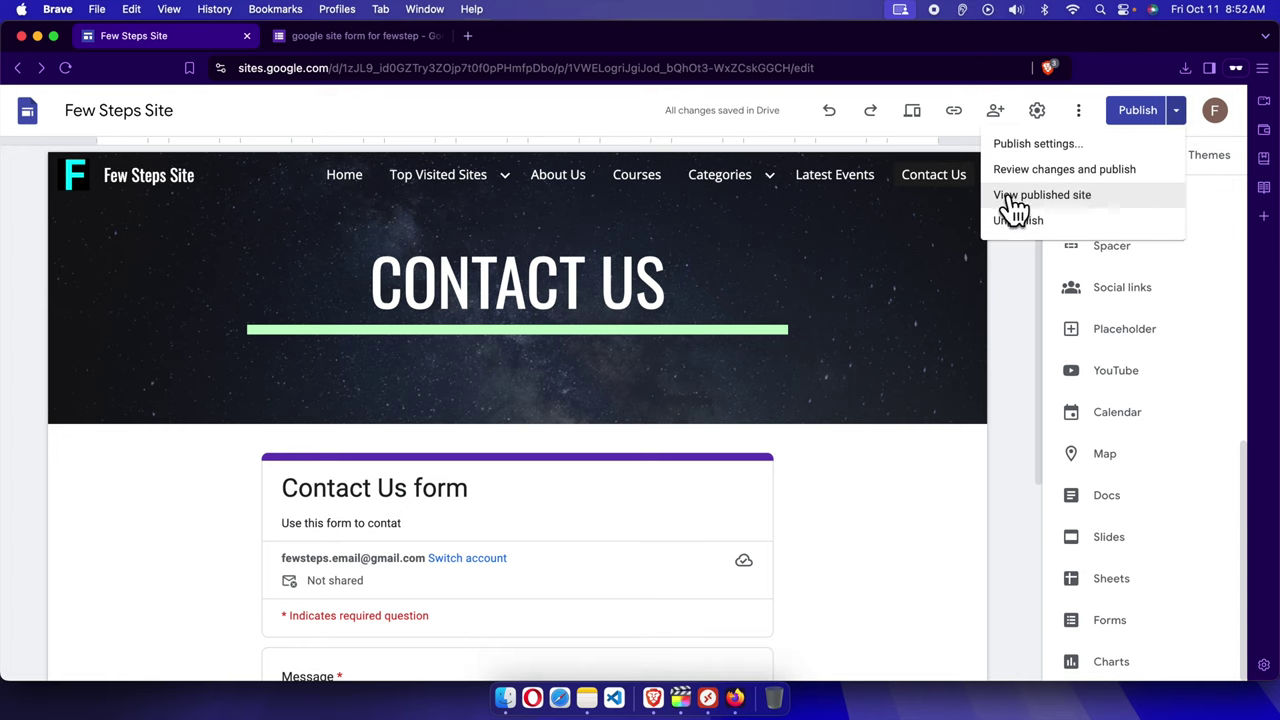
pyautogui.click(1106, 203)
# Step: View the published site and scroll the live Contact Us page to check the required Message field
pyautogui.click(1176, 111)
pyautogui.click(1094, 203)
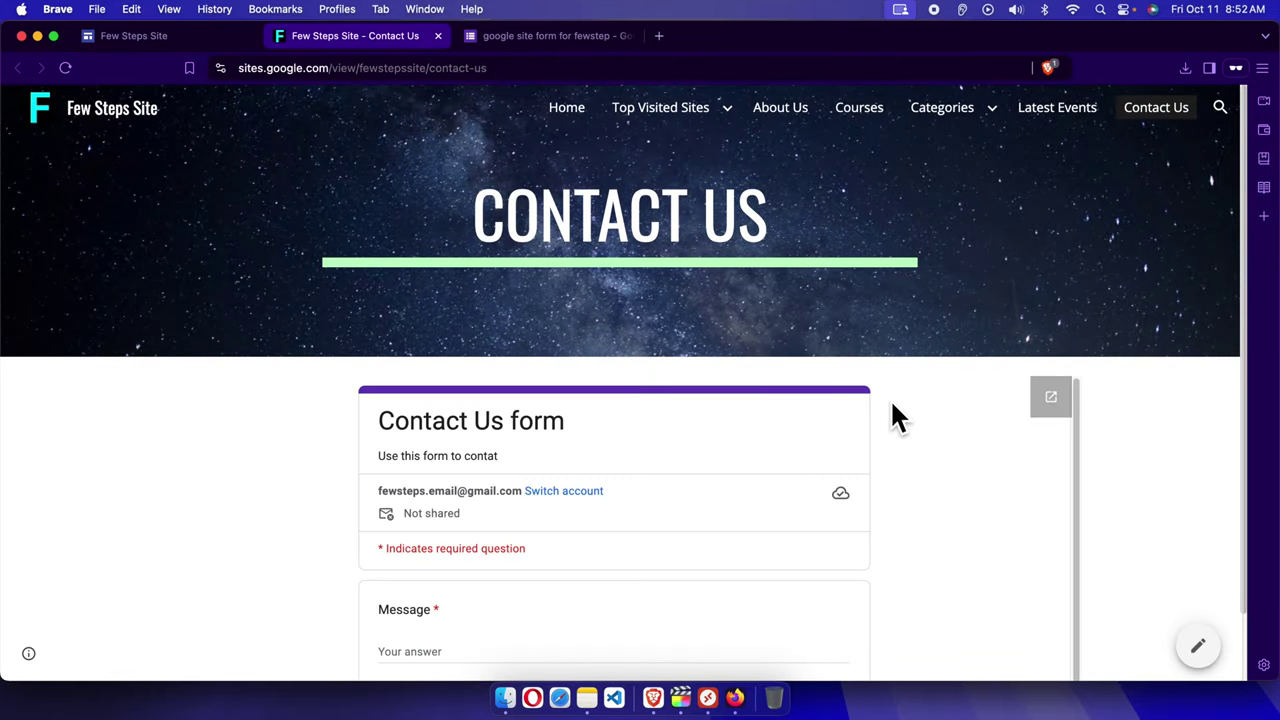
pyautogui.scroll(-2, 895, 415)
pyautogui.scroll(-2, 880, 420)
pyautogui.scroll(2, 600, 430)
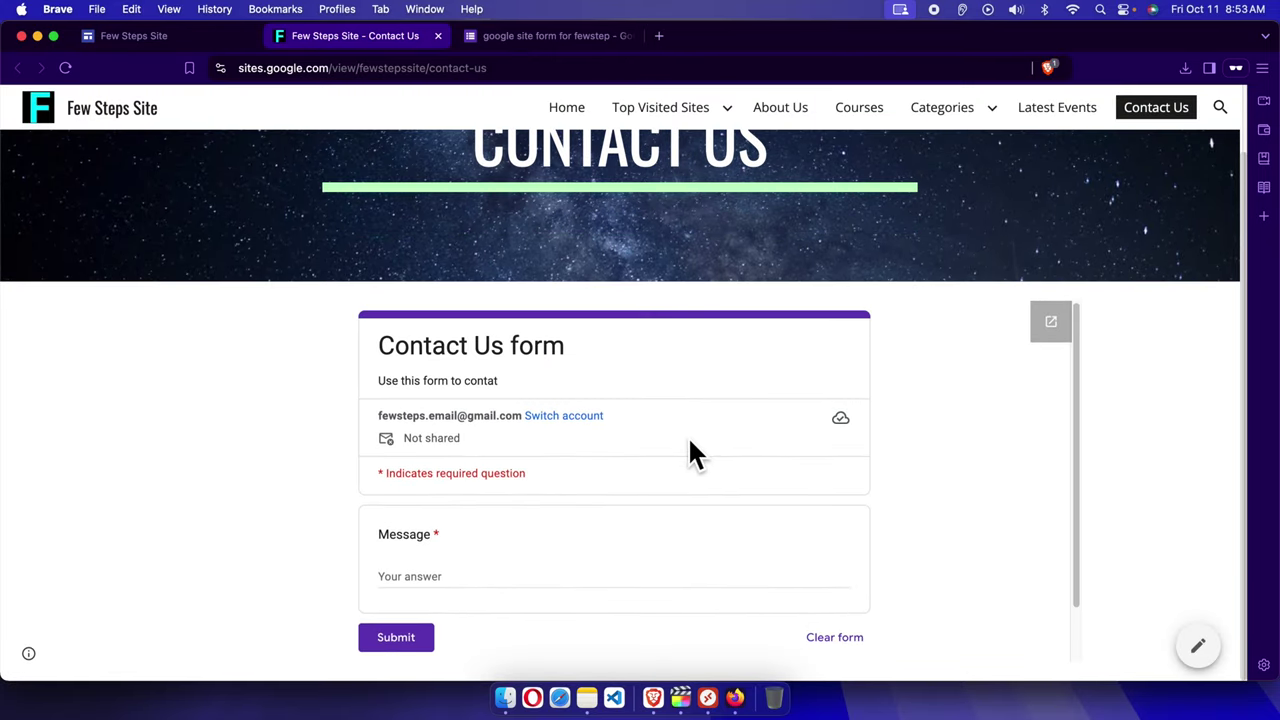
pyautogui.scroll(2, 492, 418)
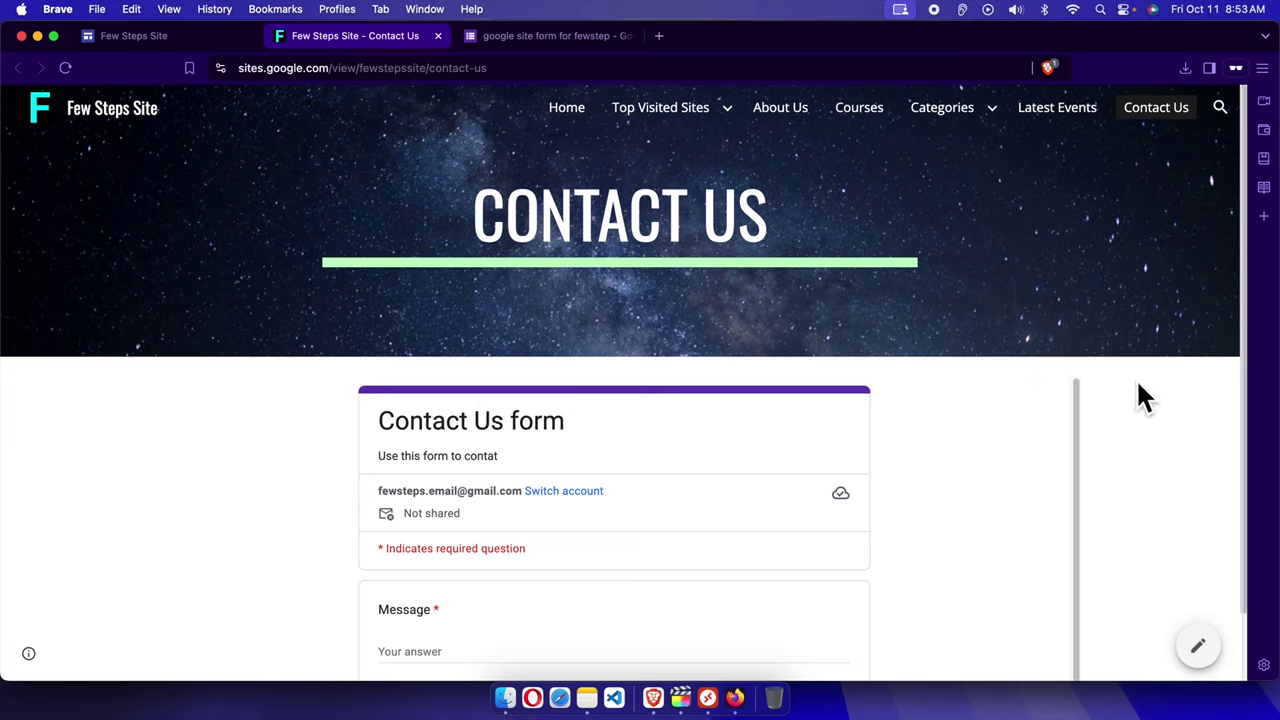